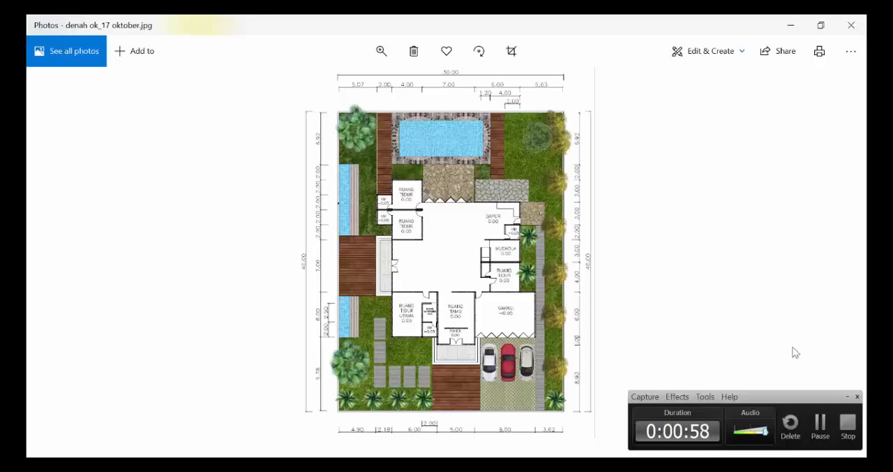
Show the plain floor plan image denah_17 oktober.jpg and rotate it until the plan stands upright in portrait orientation
mouse_move(837, 227)
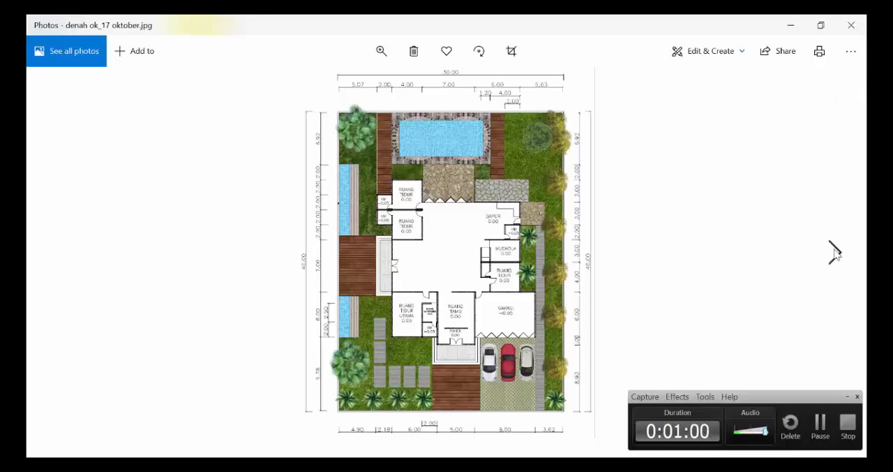
left_click(835, 253)
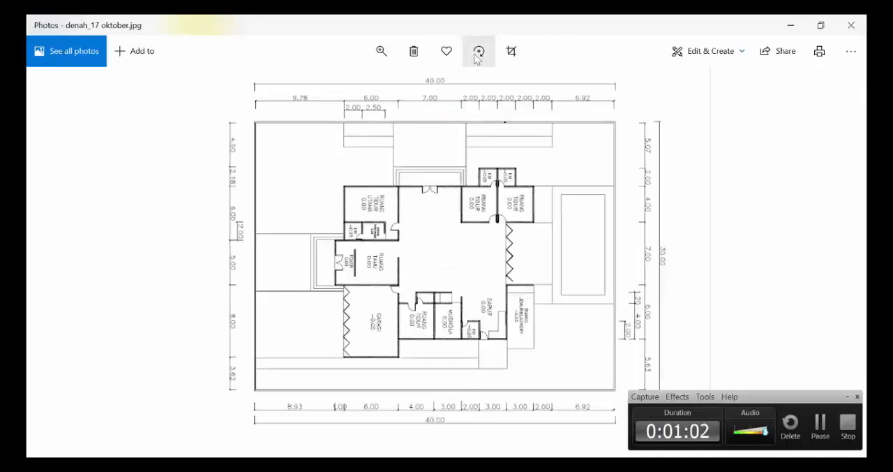
left_click(478, 56)
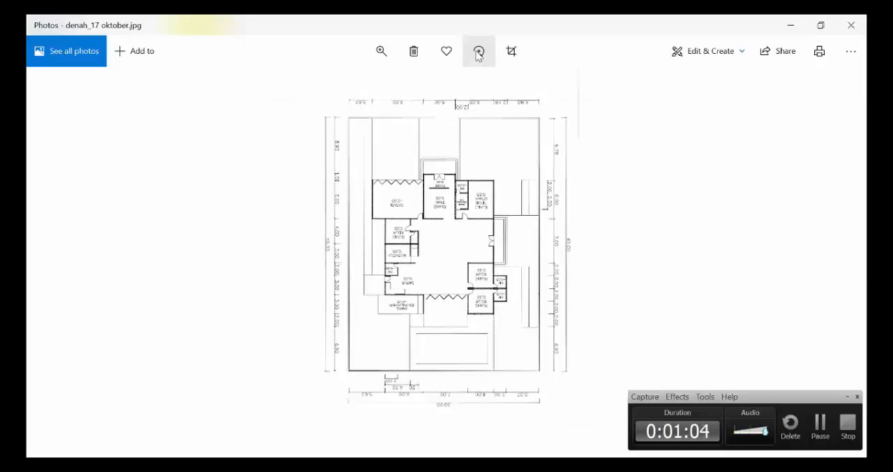
left_click(478, 54)
left_click(477, 54)
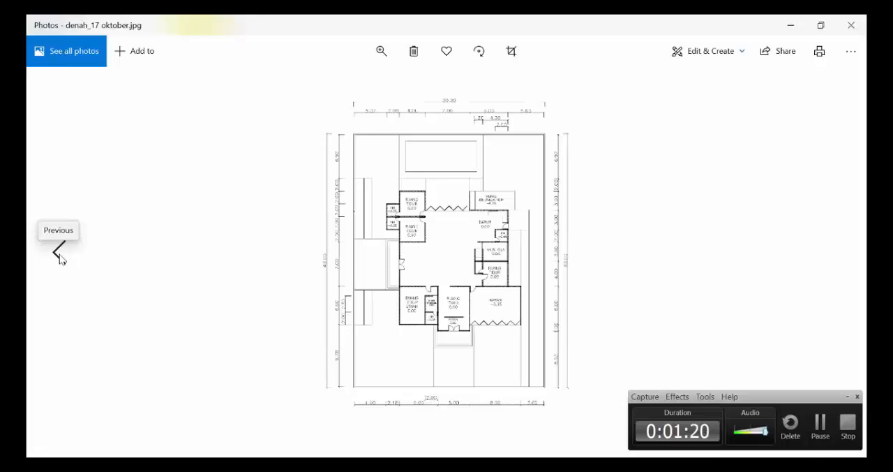
Compare the coloured plan denah ok_17 oktober.jpg with the plain line plan denah_17 oktober.jpg
left_click(59, 256)
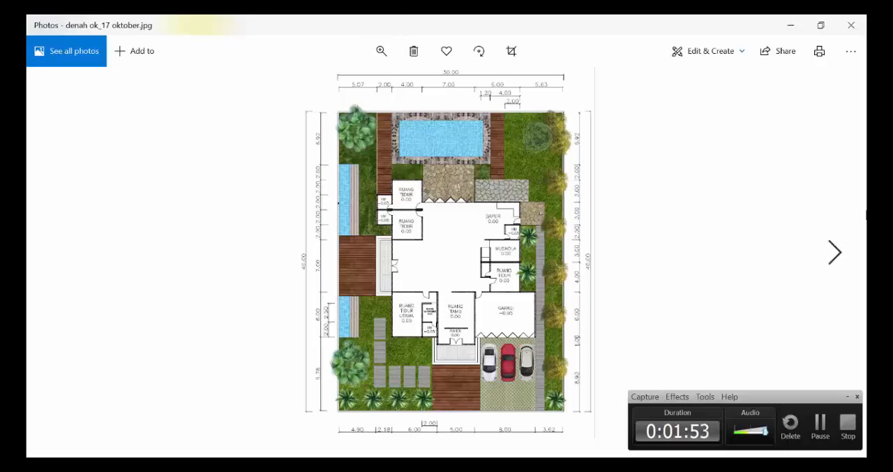
left_click(835, 254)
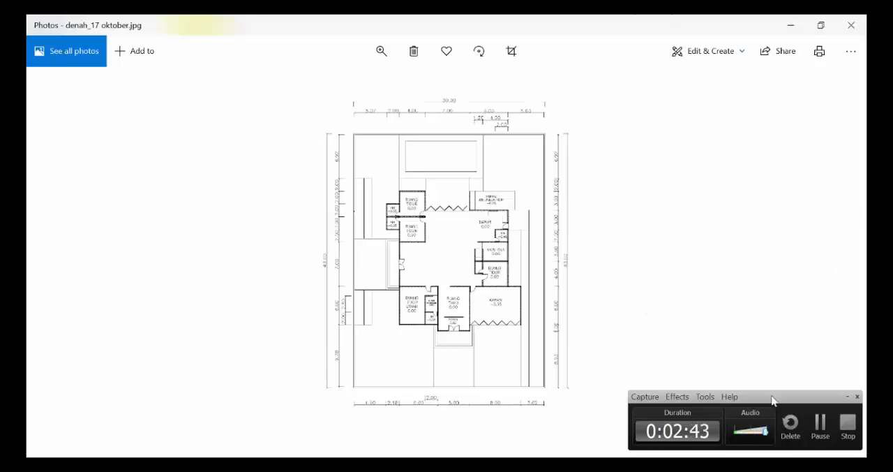
left_click(848, 424)
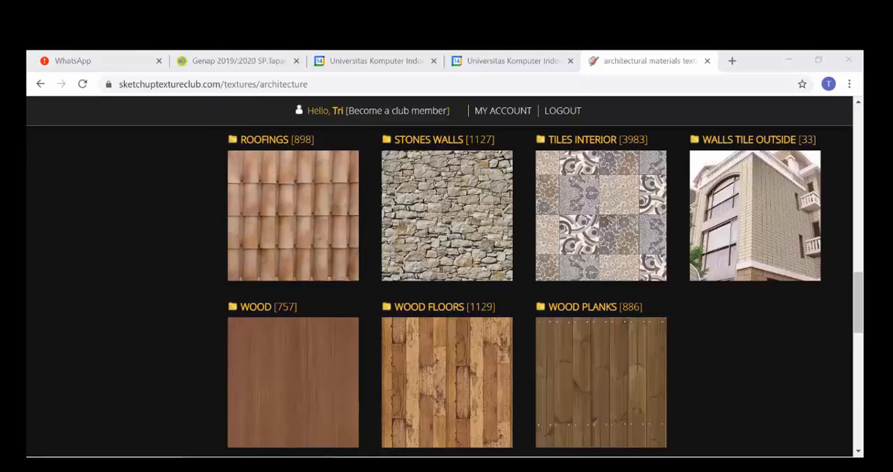
Switch to File Explorer and examine the material images in the TEXTURE folder of PER14
left_click(364, 452)
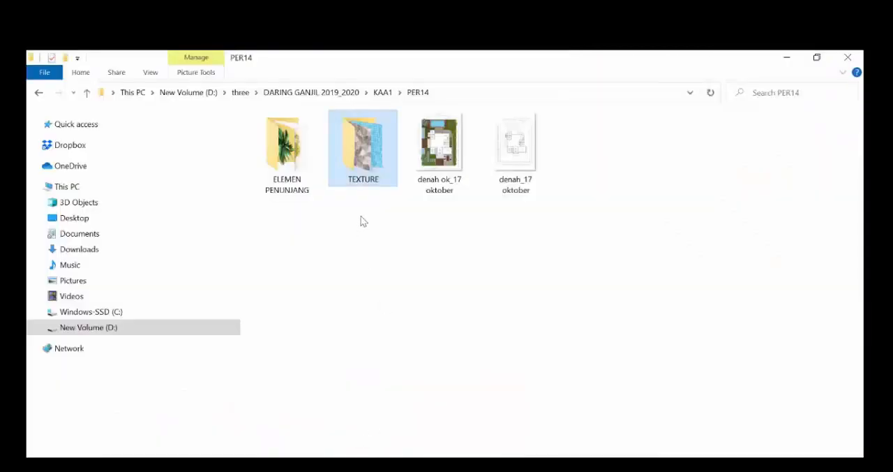
double_click(373, 150)
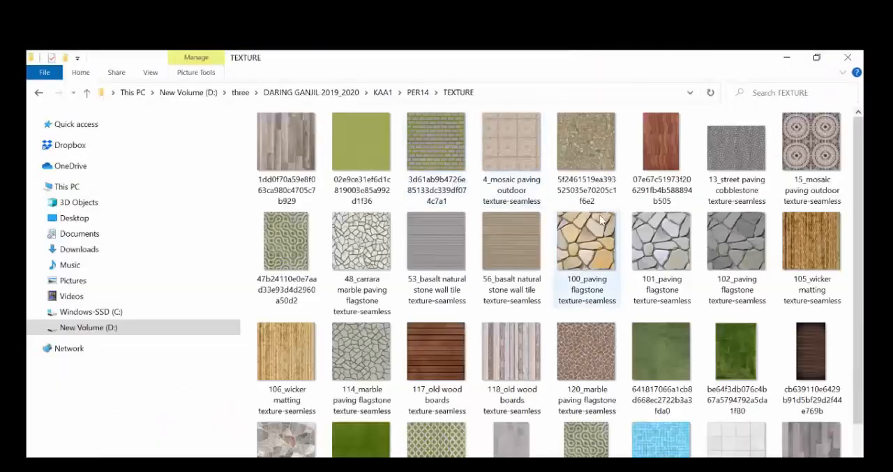
scroll(584, 366, "down", 1)
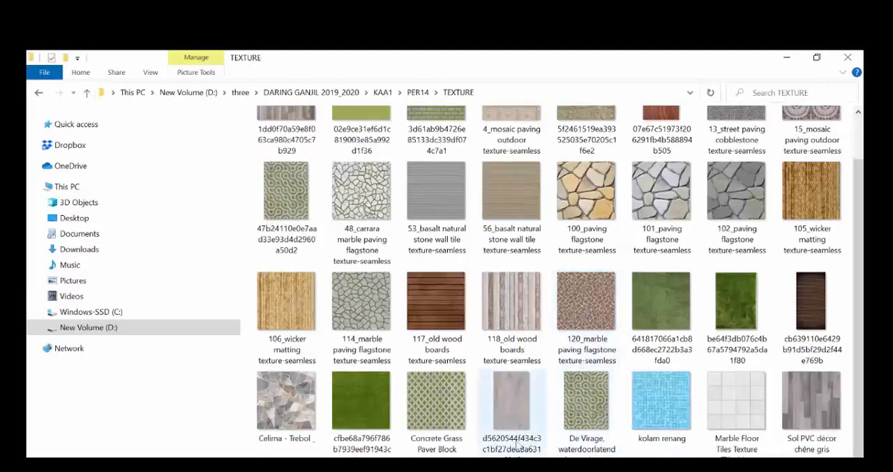
scroll(586, 363, "up", 1)
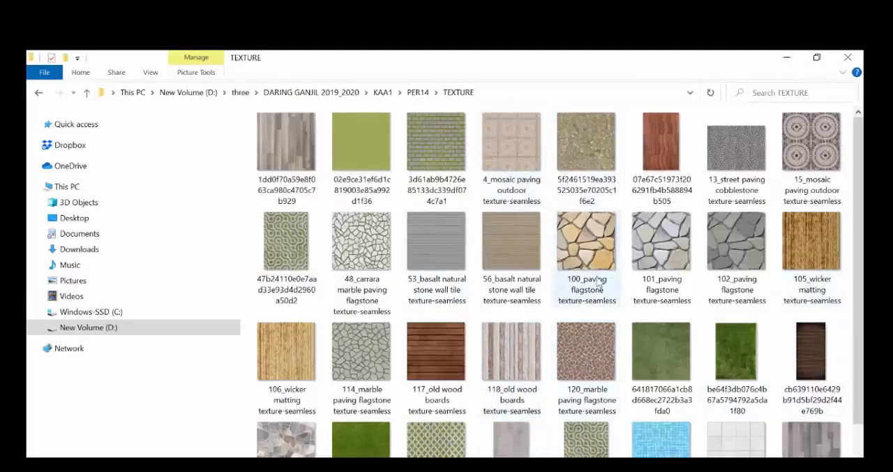
scroll(593, 288, "down", 1)
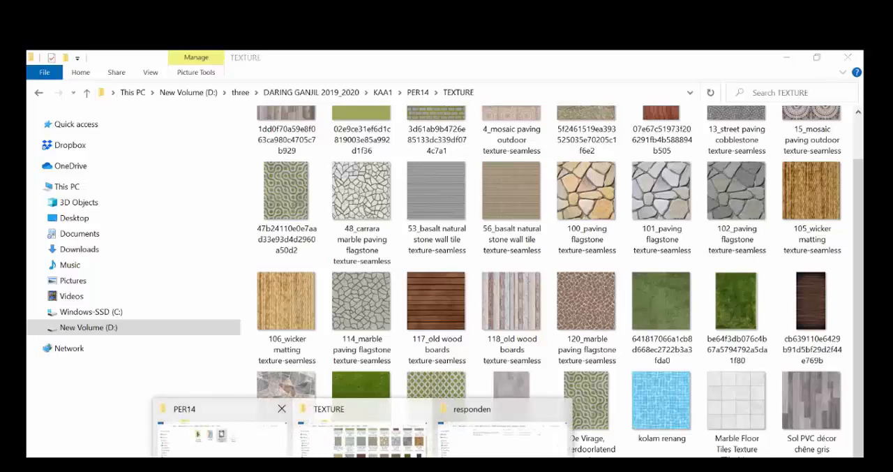
Return to the PER14 folder and view the contents of the ELEMEN PENUNJANG folder
left_click(279, 415)
left_click(303, 154)
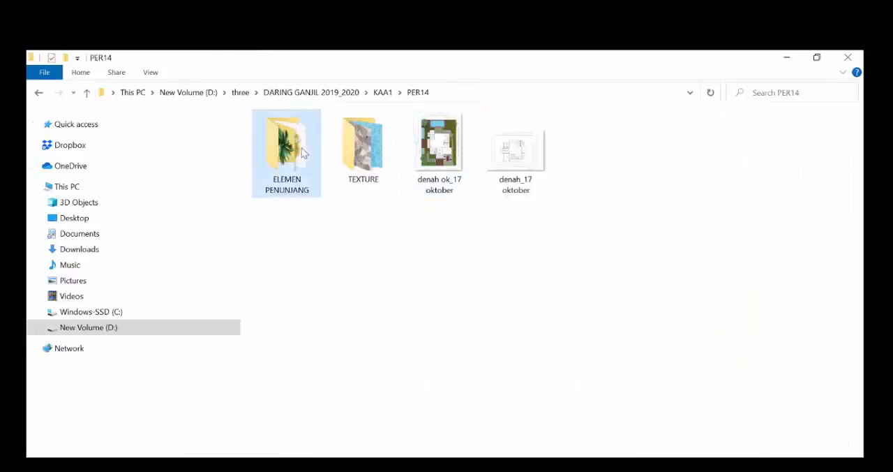
double_click(303, 154)
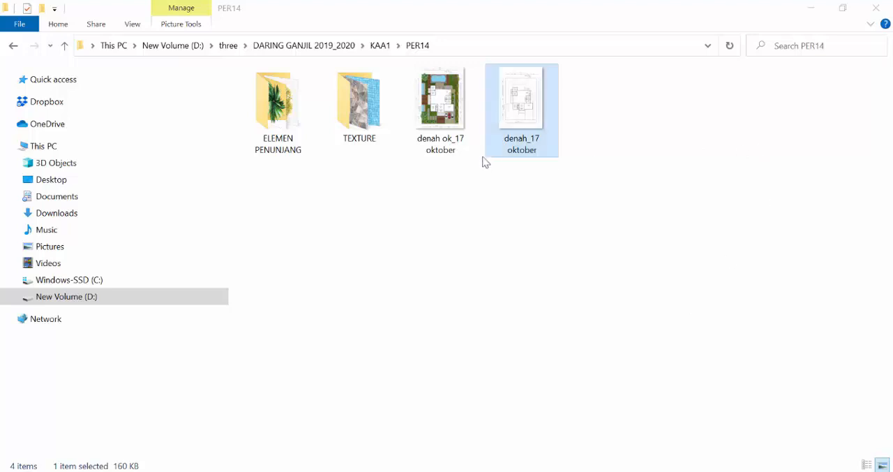
Open the plain floor plan image denah_17 oktober from the PER14 folder in Adobe Photoshop
right_click(521, 99)
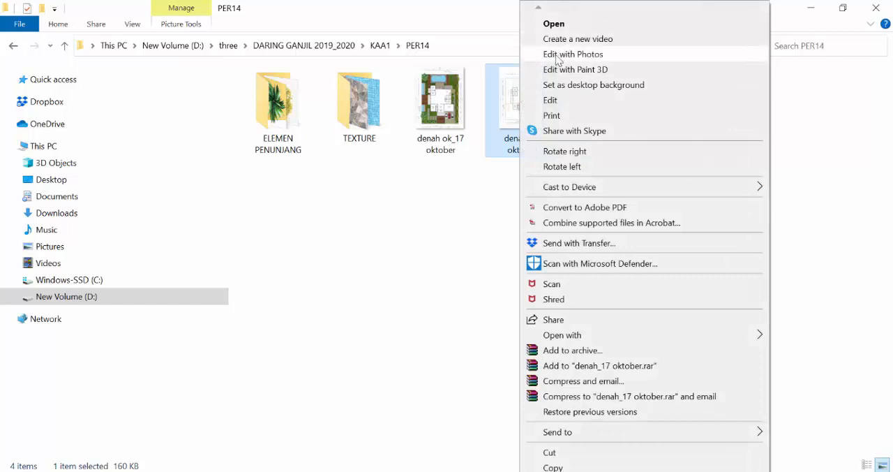
mouse_move(588, 339)
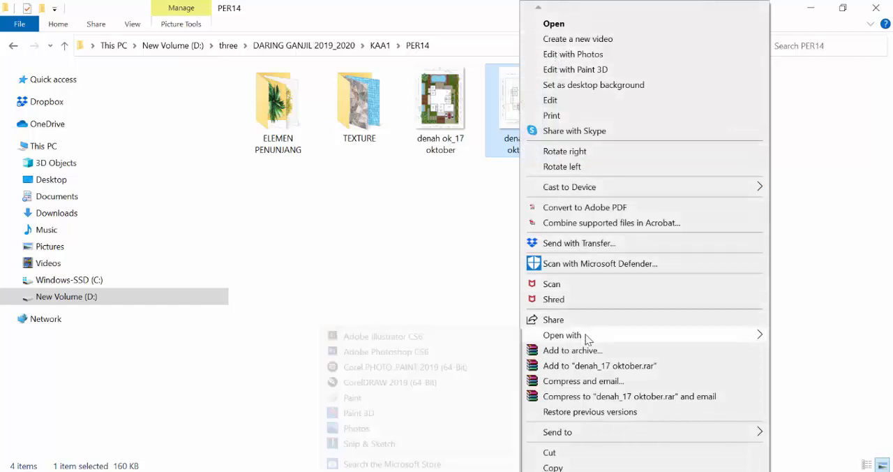
left_click(387, 337)
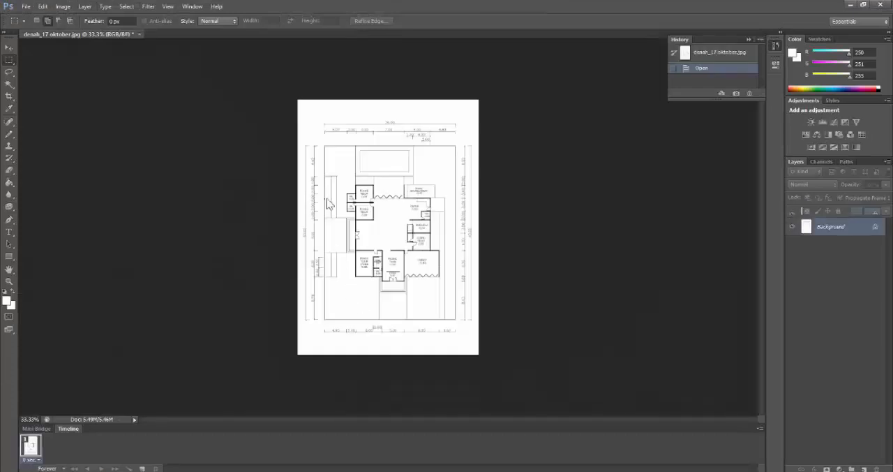
Duplicate the Background layer of the floor plan
left_click(9, 281)
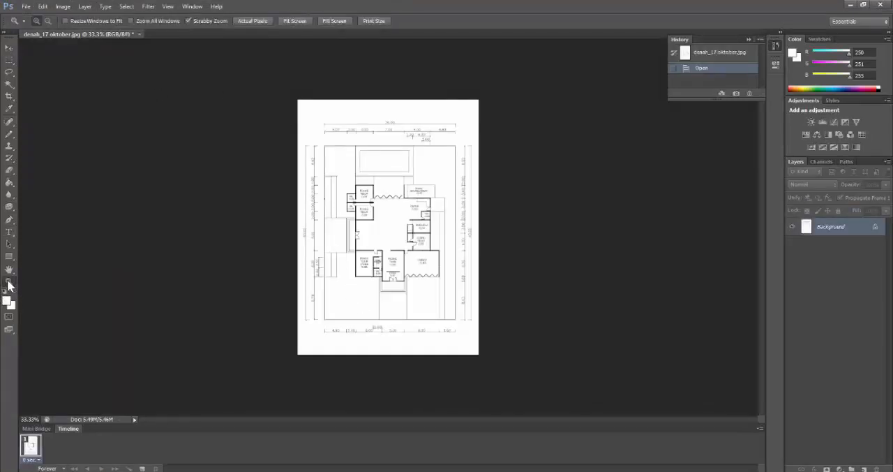
left_click(348, 255)
left_click(392, 262)
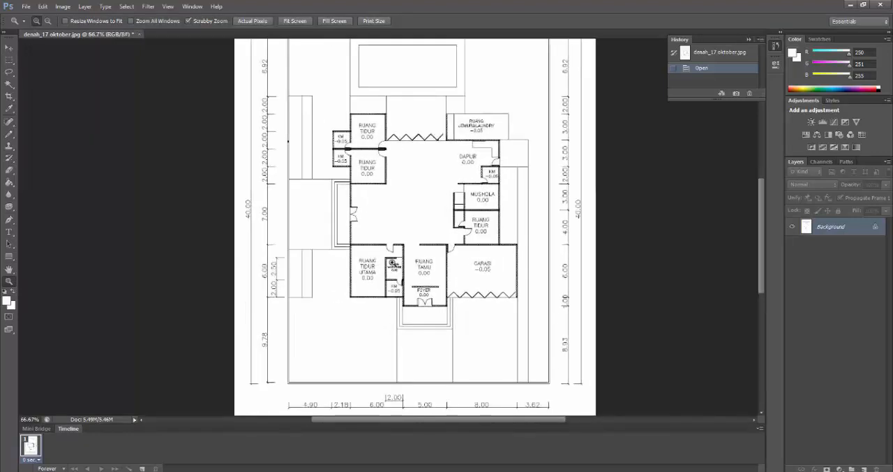
left_click(392, 263)
scroll(392, 262, "down", 3)
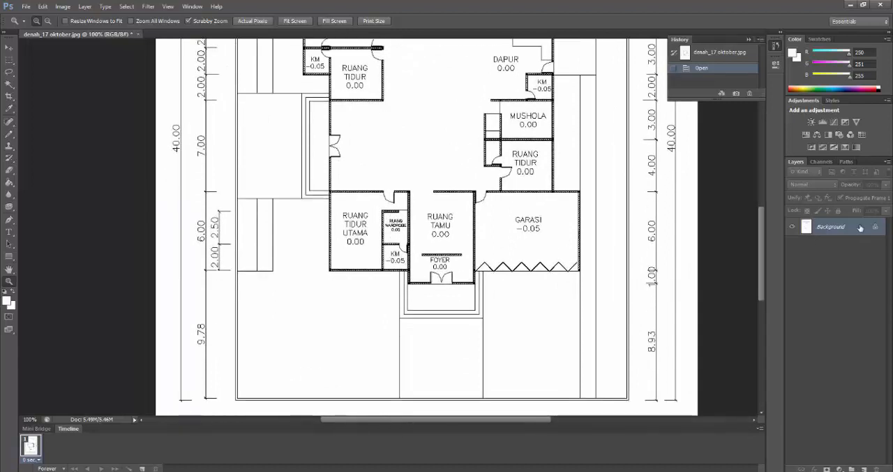
left_click_drag(857, 222, 868, 464)
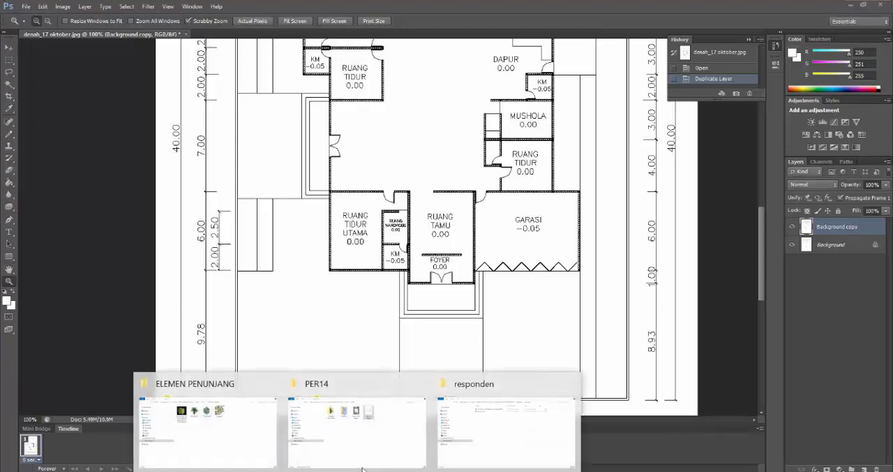
left_click(339, 423)
double_click(358, 105)
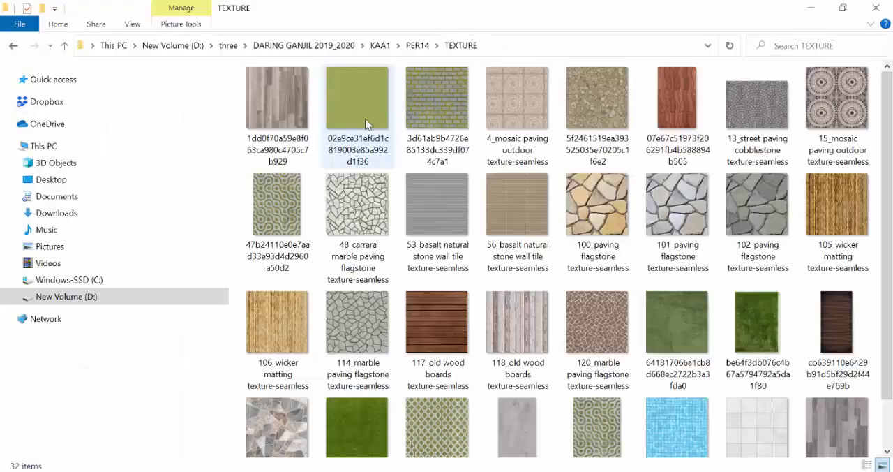
left_click(357, 204)
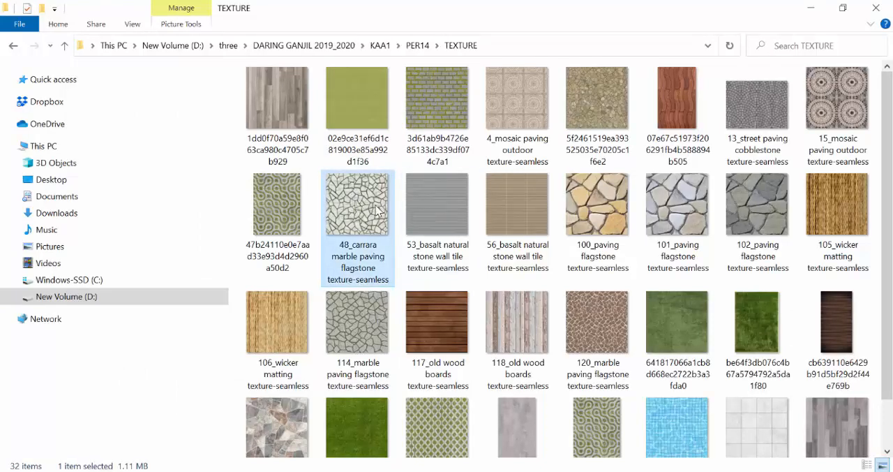
right_click(381, 203)
left_click(349, 222)
left_click(286, 221, "ctrl")
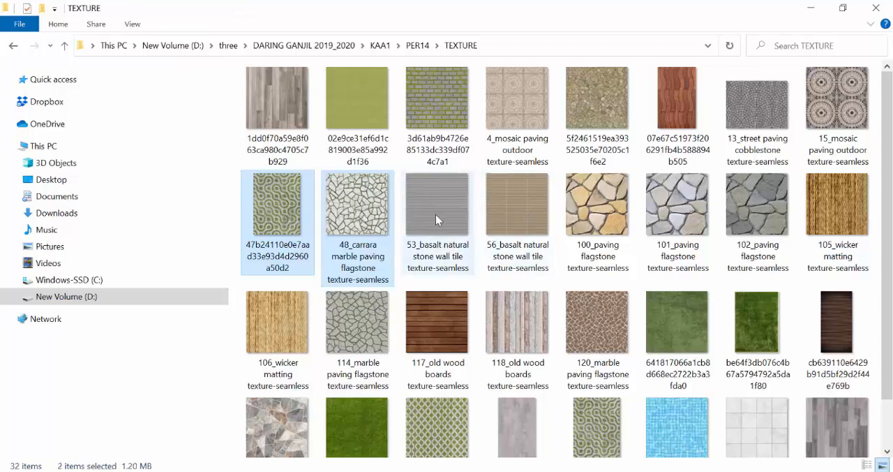
left_click(519, 201, "shift")
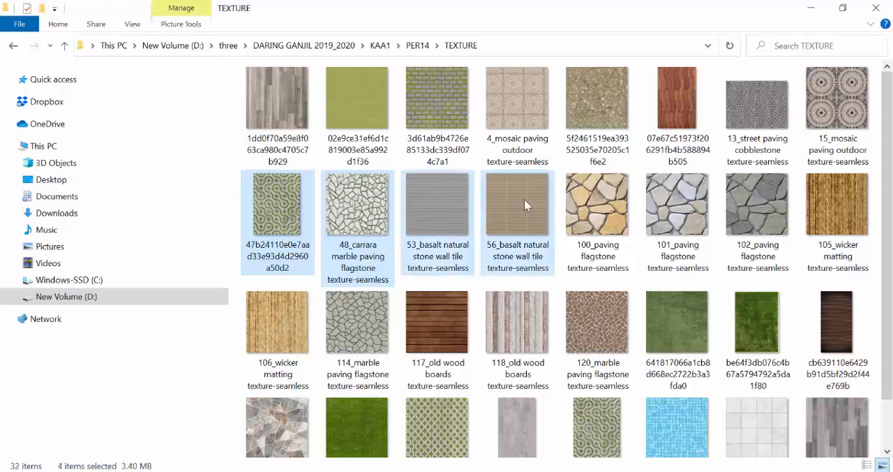
left_click(860, 201, "ctrl")
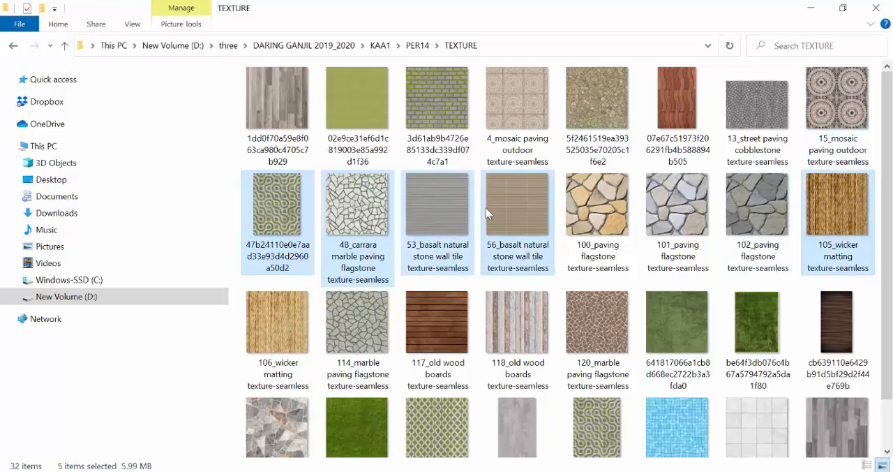
right_click(427, 204)
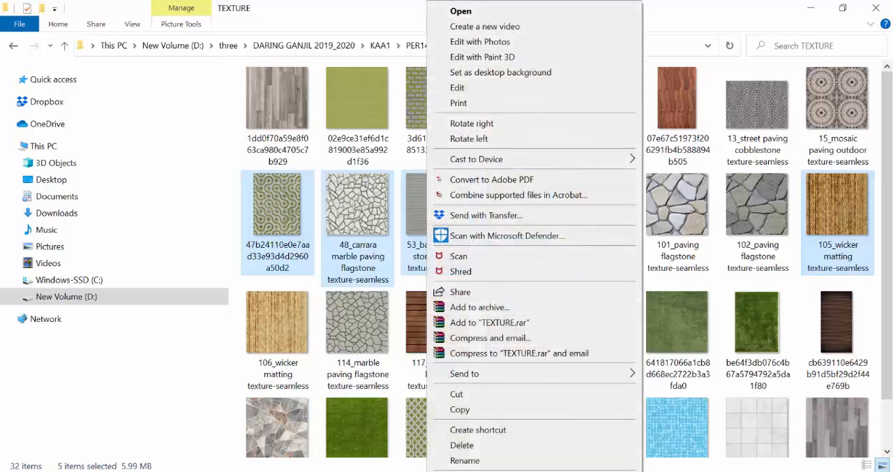
key("Escape")
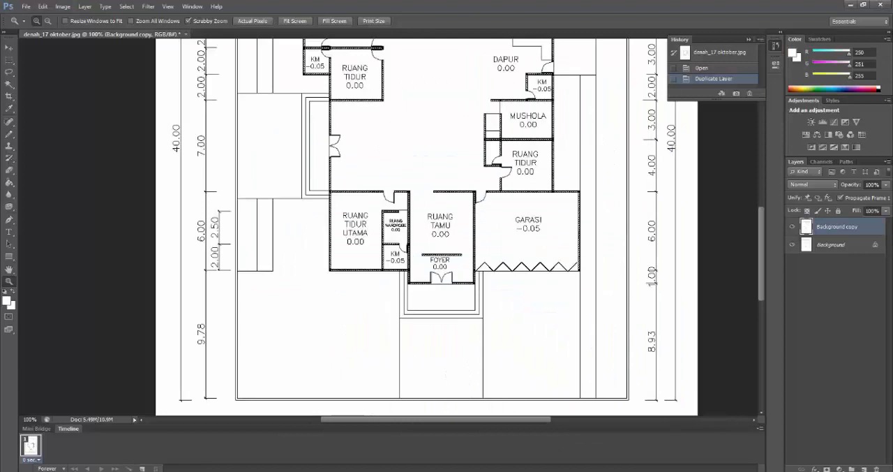
Start opening files from the TEXTURE folder and select the 53 and 56 basalt natural stone wall tile textures
left_click(26, 7)
left_click(38, 33)
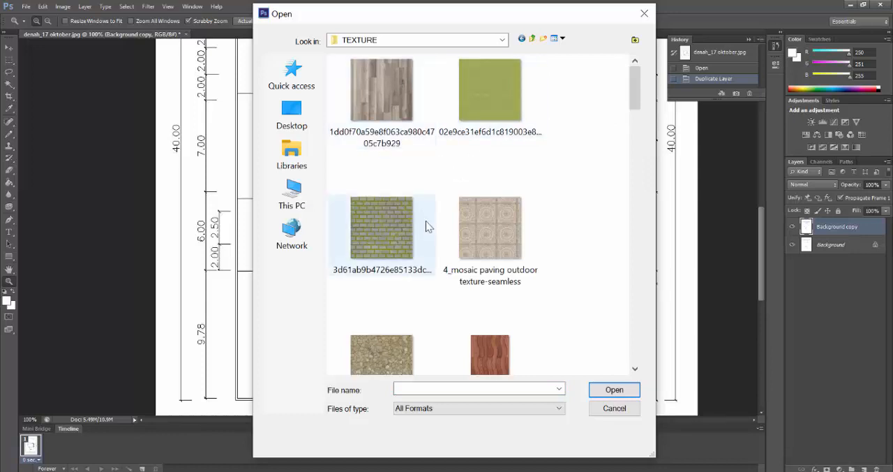
scroll(426, 224, "down", 3)
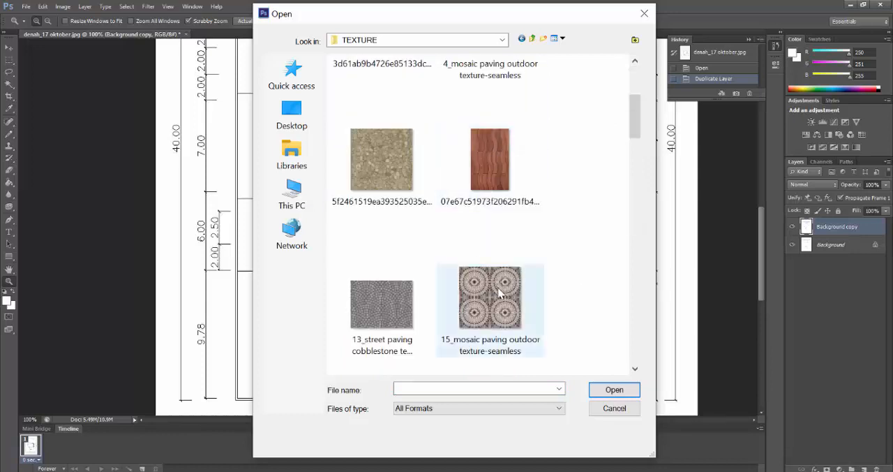
scroll(396, 295, "down", 5)
left_click(480, 182)
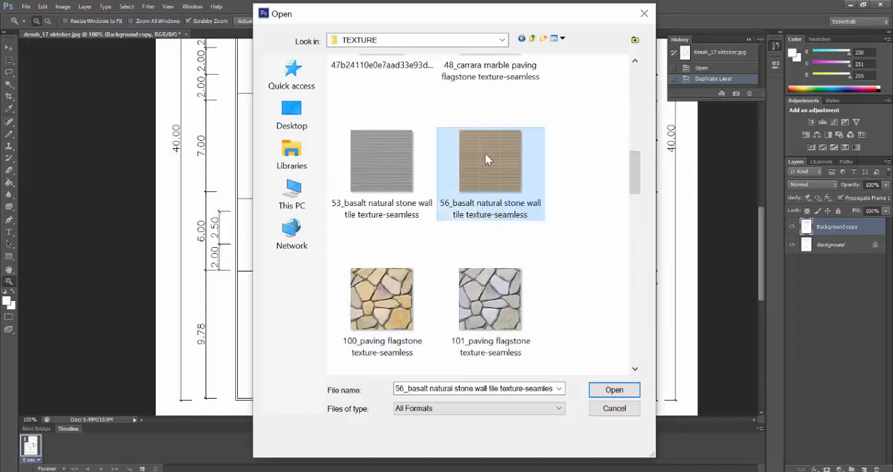
left_click(390, 177, "ctrl")
Add the wavy red wood and grey wood plank textures to the file selection and open them with the two basalt tile textures
scroll(500, 242, "up", 5)
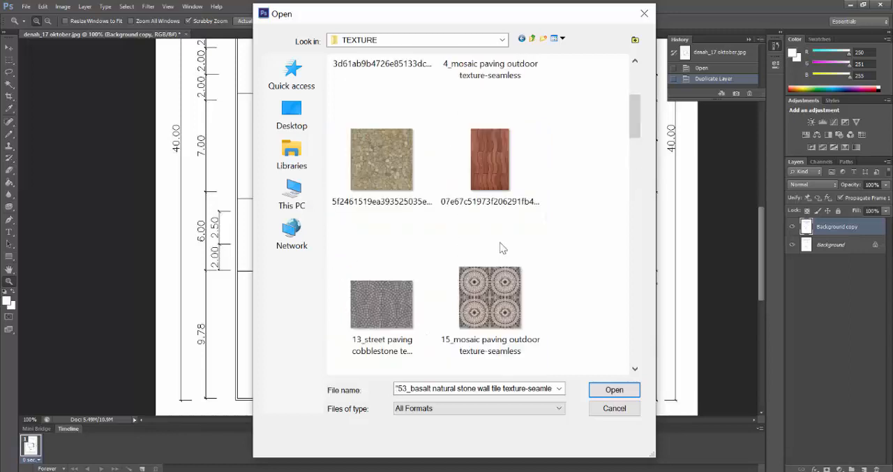
left_click(500, 172)
left_click(395, 180, "ctrl")
left_click(512, 295)
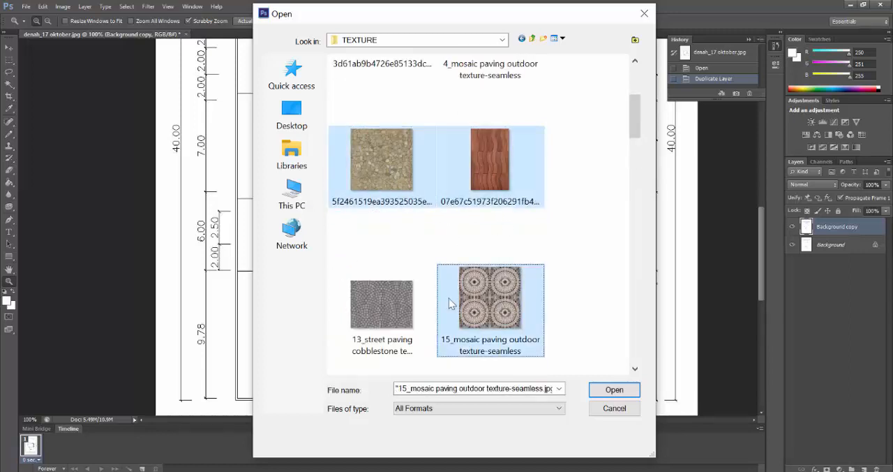
left_click(490, 161, "ctrl")
scroll(475, 244, "up", 3)
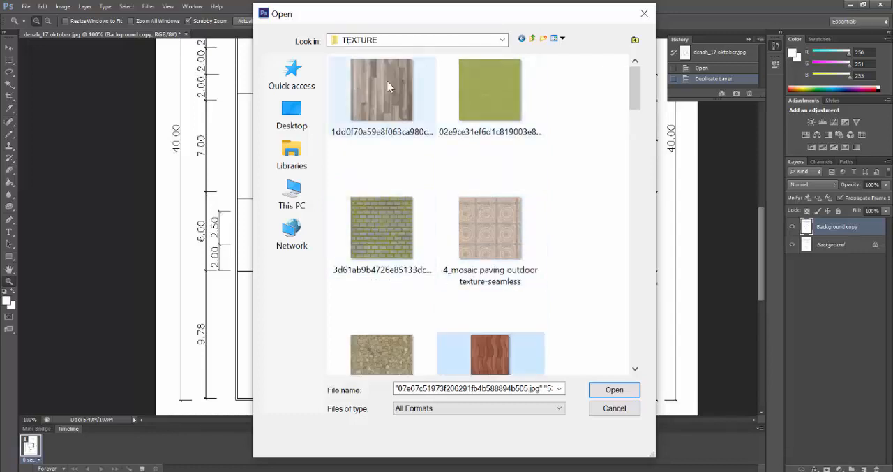
left_click(404, 90, "ctrl")
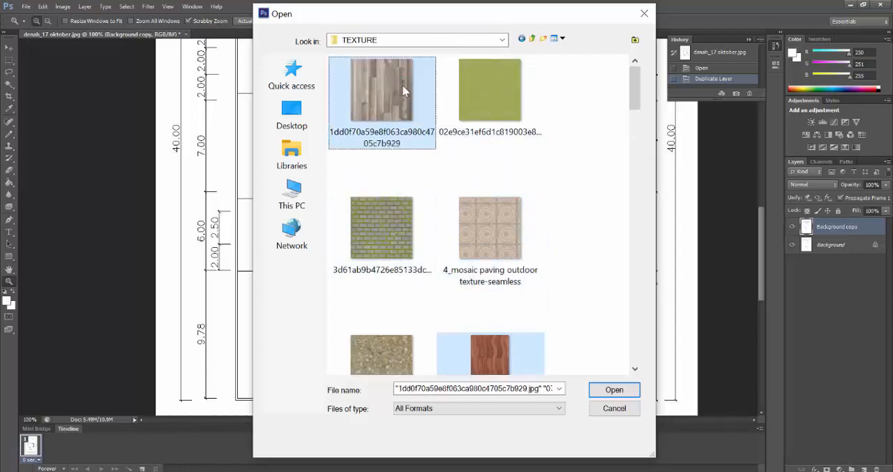
left_click(618, 391)
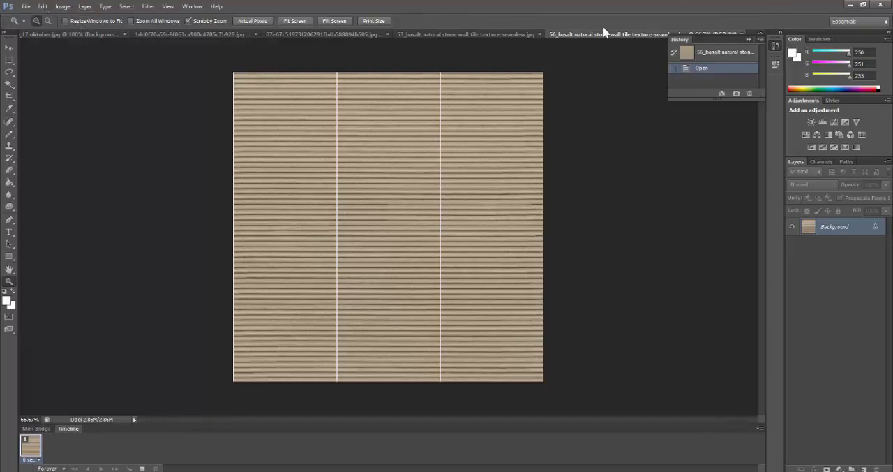
Define a pattern named "stone wall tile cream" from the 56 basalt wall tile texture and close its image
left_click(43, 7)
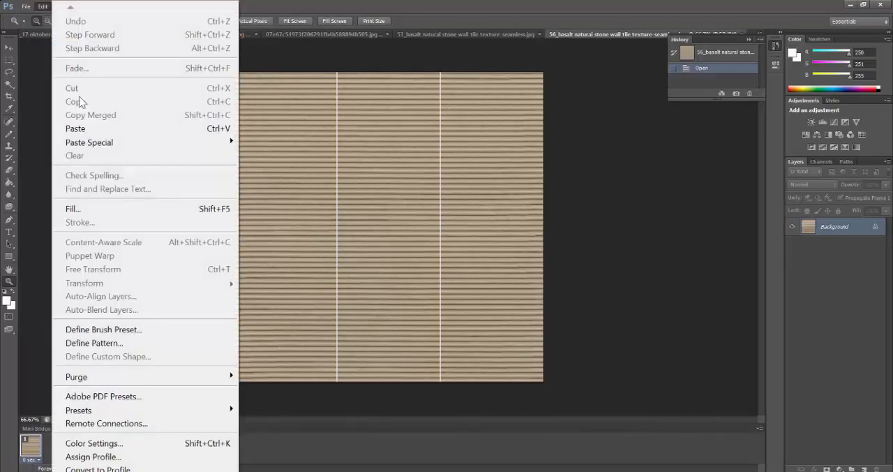
left_click(95, 343)
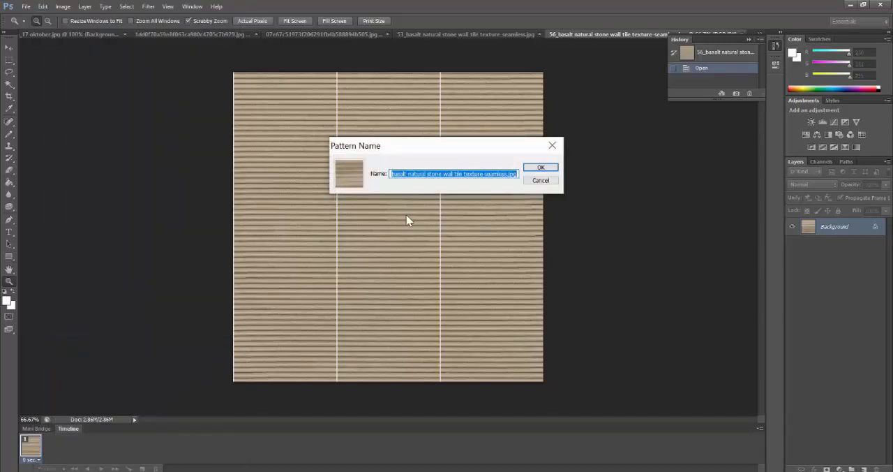
left_click(445, 174)
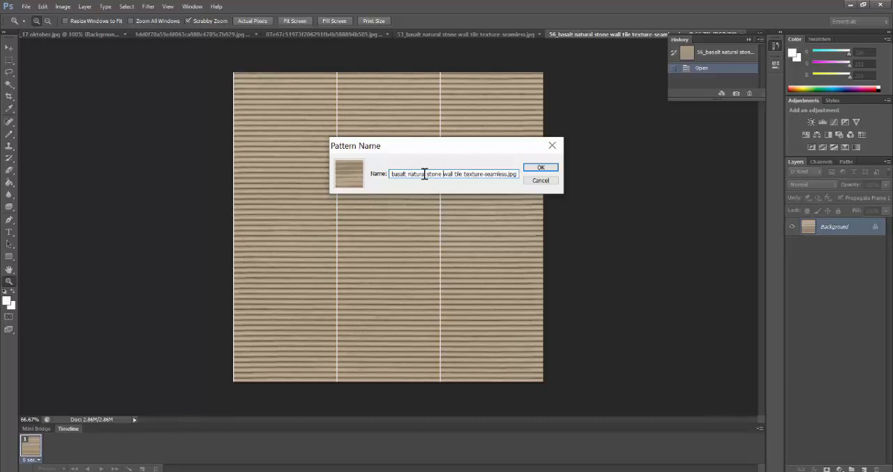
left_click_drag(399, 174, 473, 175)
key("BackSpace")
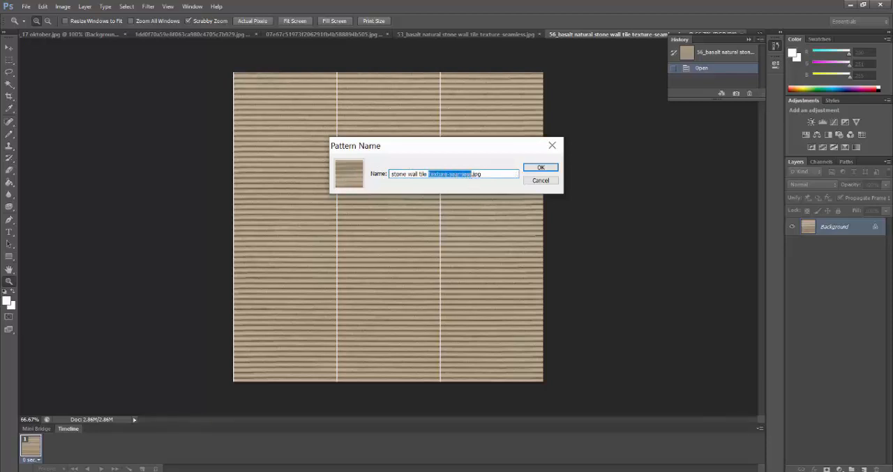
type("cream")
left_click(549, 169)
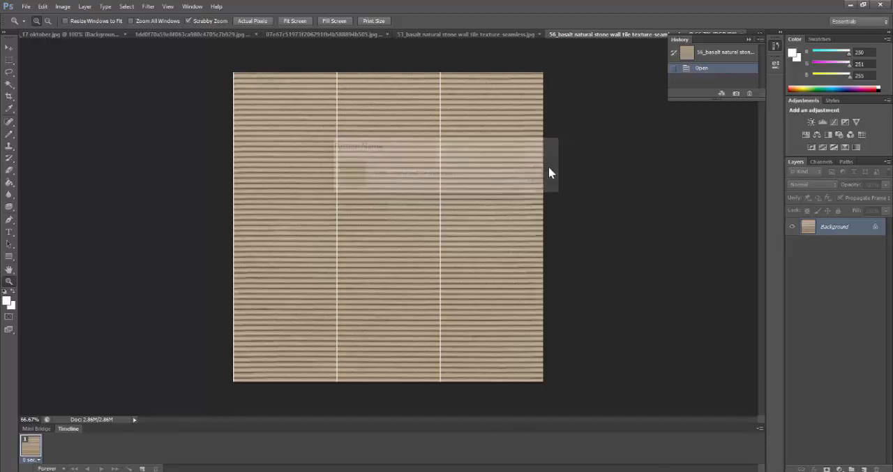
left_click(748, 38)
left_click(743, 34)
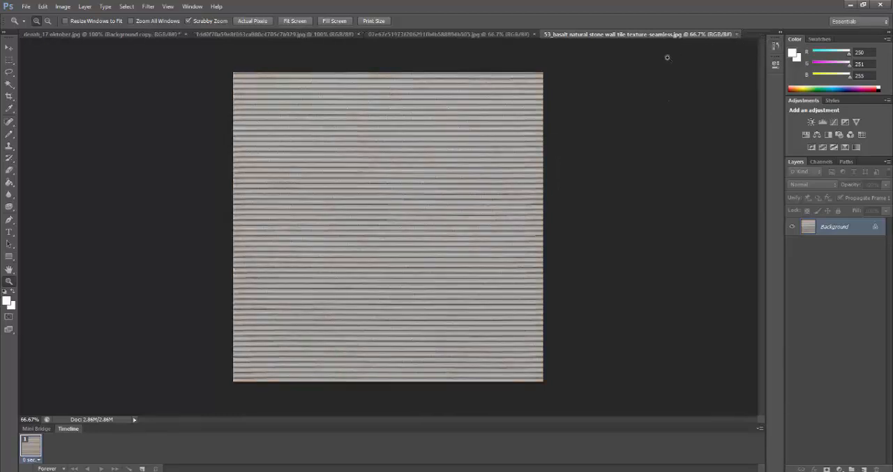
Define a pattern named "wall tile grey" from the 53 basalt wall tile texture and close its image
left_click(43, 7)
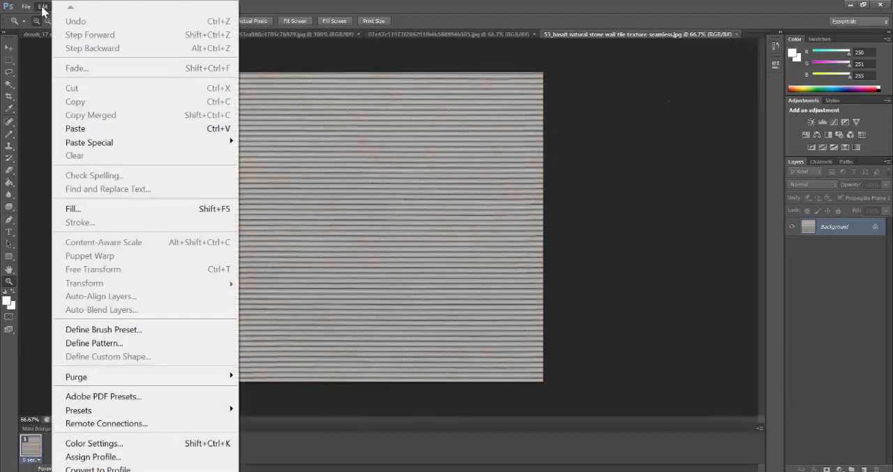
left_click(107, 346)
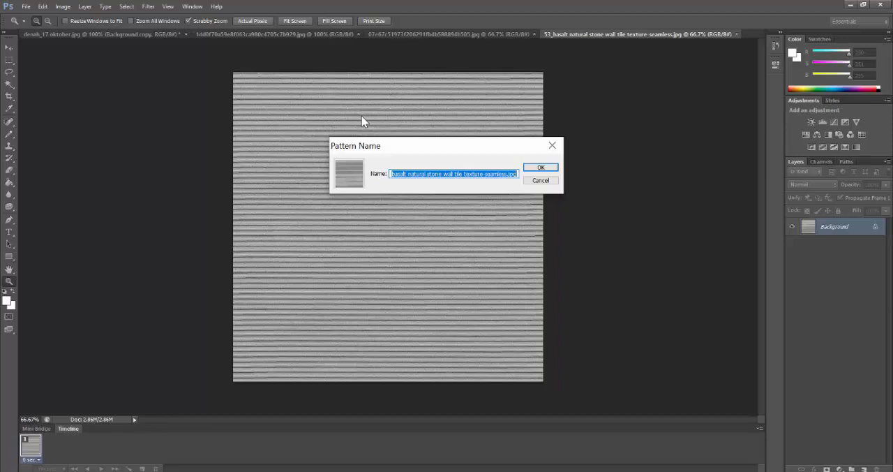
left_click(441, 172)
left_click_drag(441, 172, 370, 177)
key("BackSpace")
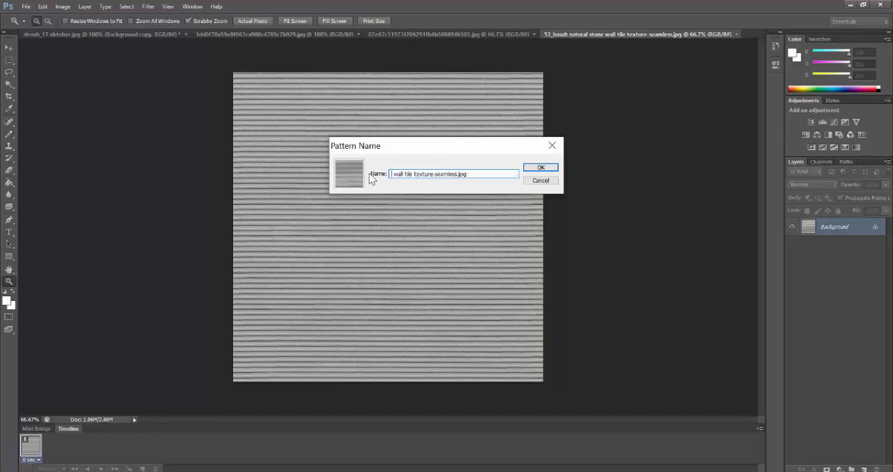
key("Delete")
left_click_drag(466, 173, 428, 173)
key("BackSpace")
key("BackSpace")
key("BackSpace")
key("BackSpace")
type("grey")
key("Return")
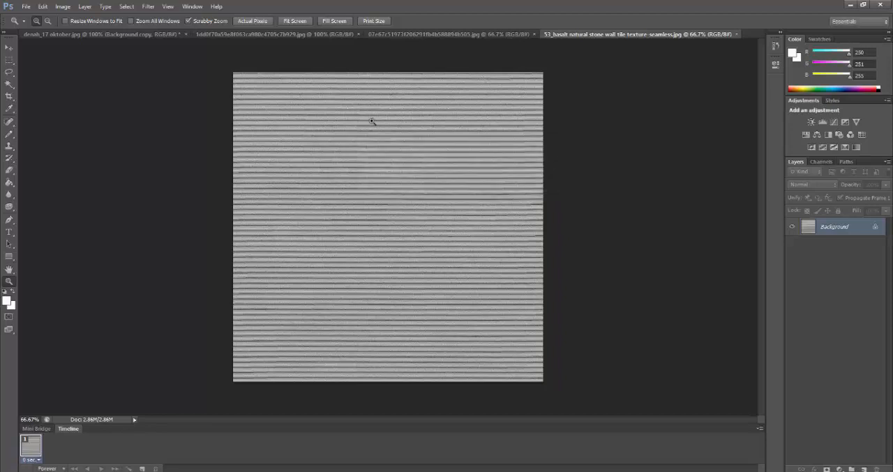
left_click(737, 34)
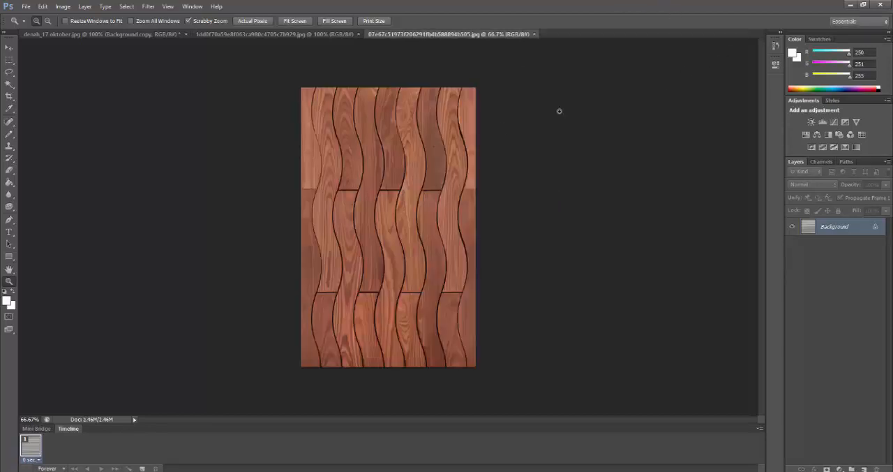
Define a pattern from the wavy red wood texture with a name starting with "floor w" and close its image
left_click(26, 6)
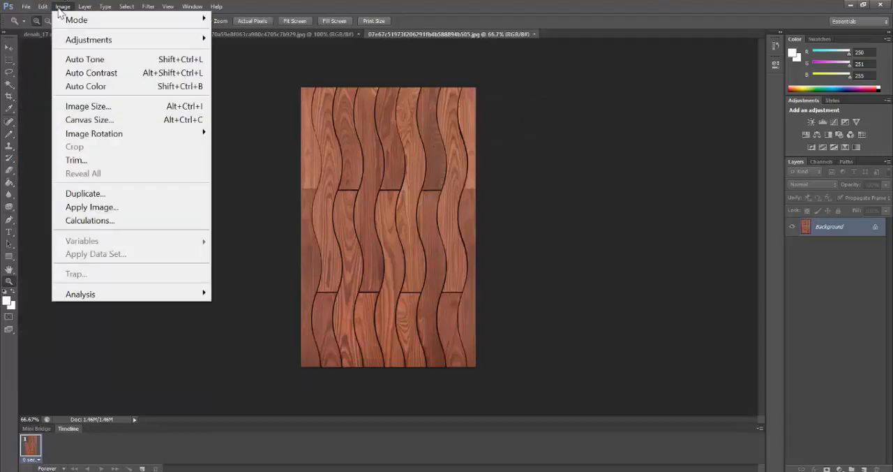
mouse_move(46, 8)
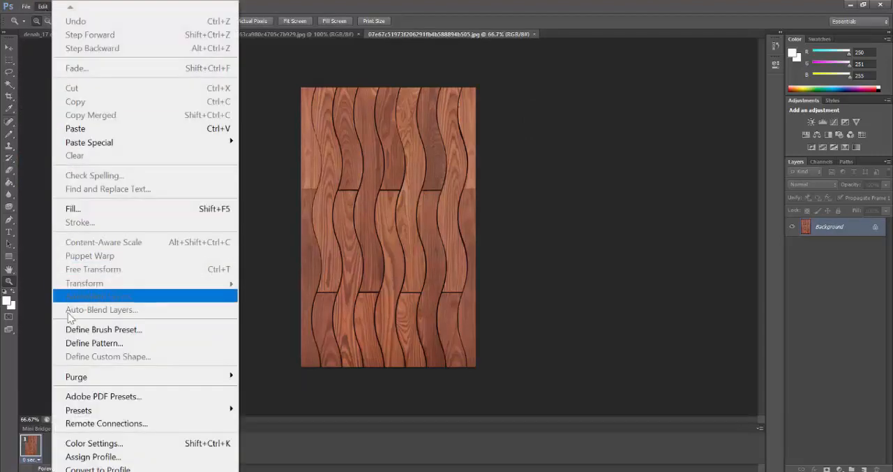
left_click(77, 344)
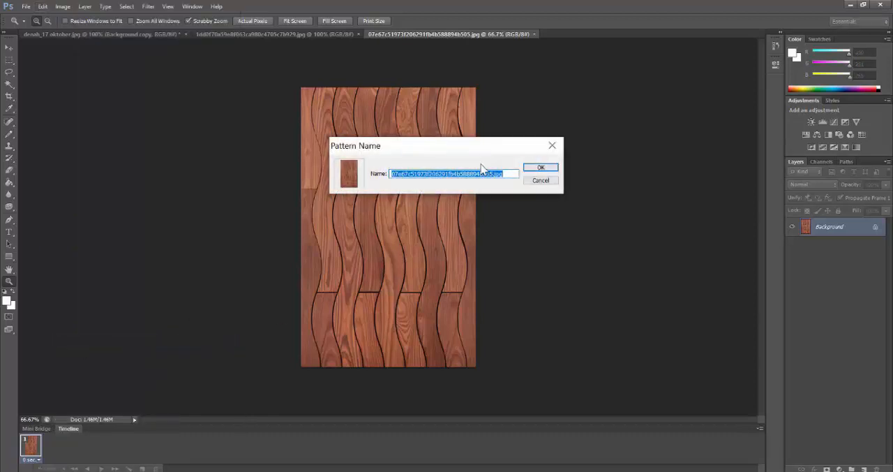
type("floor wood")
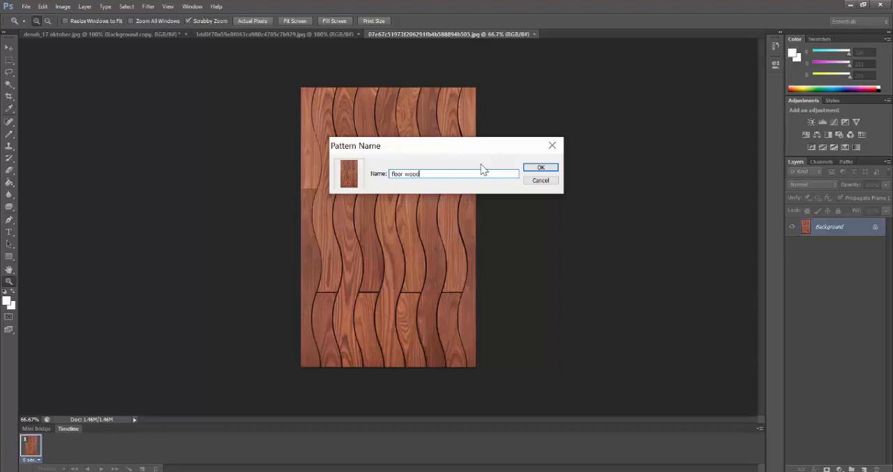
key("Return")
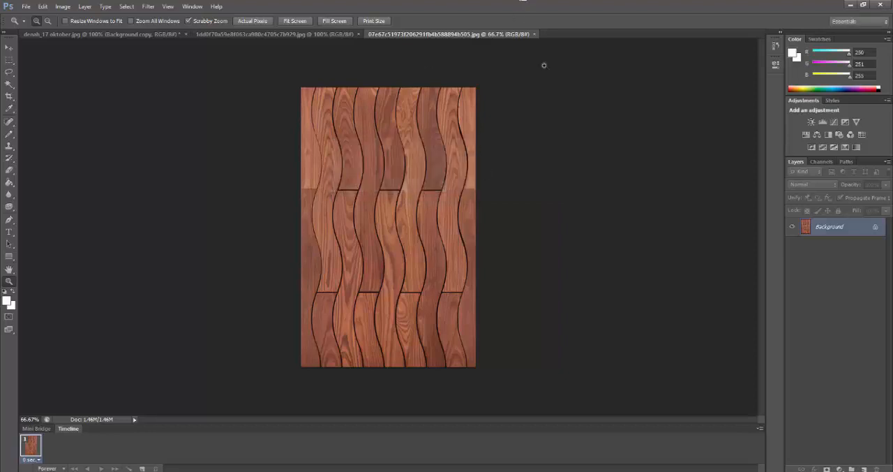
left_click(534, 34)
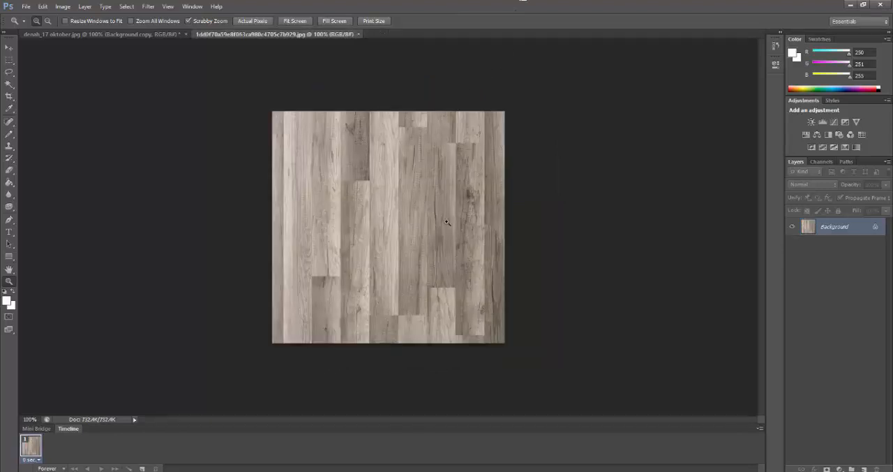
Define a pattern named "parkit-grey" from the grey wood plank texture and close its image
left_click(43, 6)
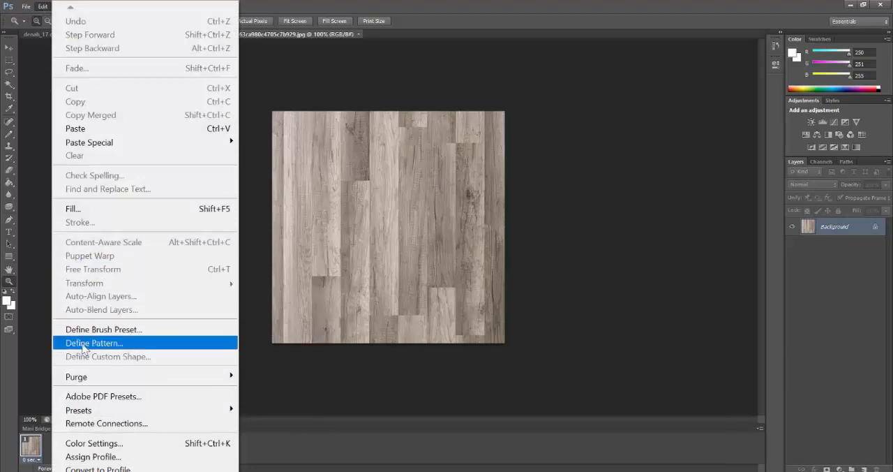
left_click(84, 345)
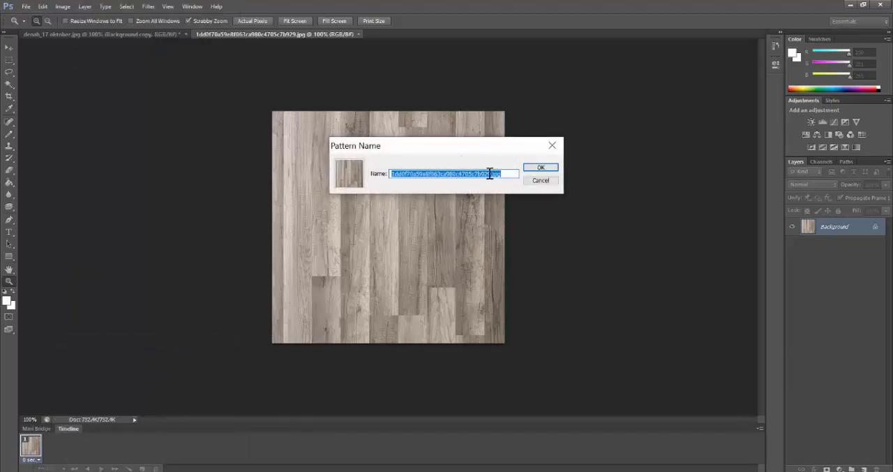
left_click_drag(491, 174, 391, 174)
type("parkit")
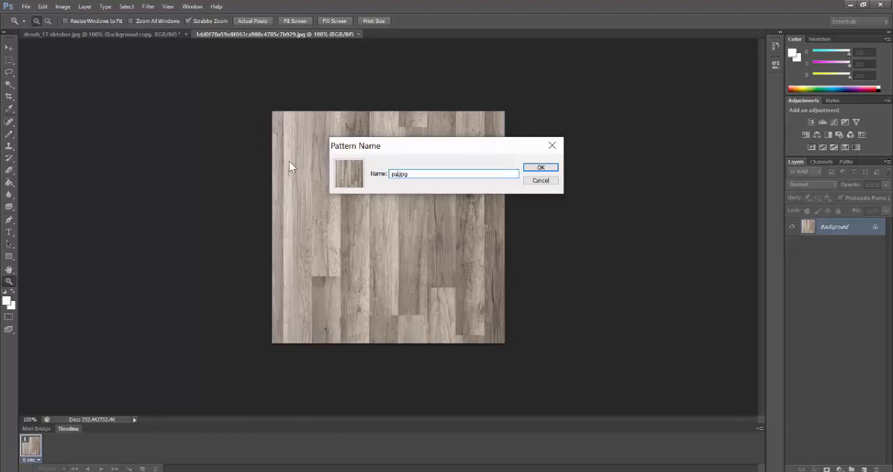
type("-grey")
key("Return")
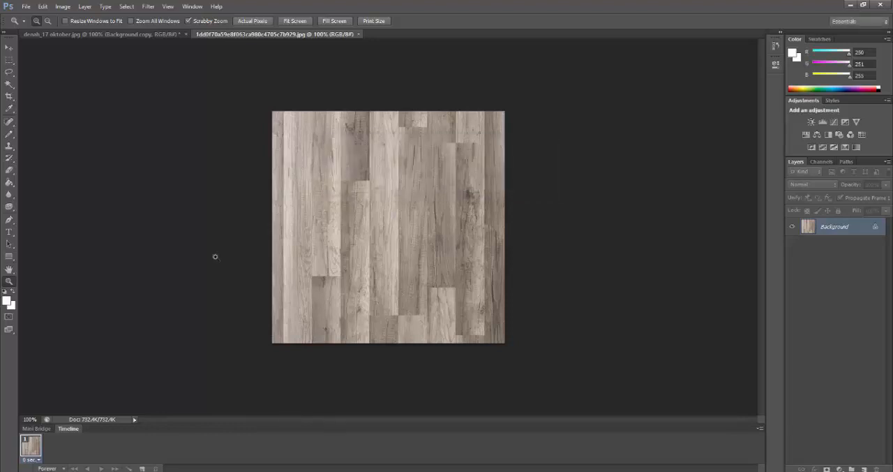
left_click(358, 33)
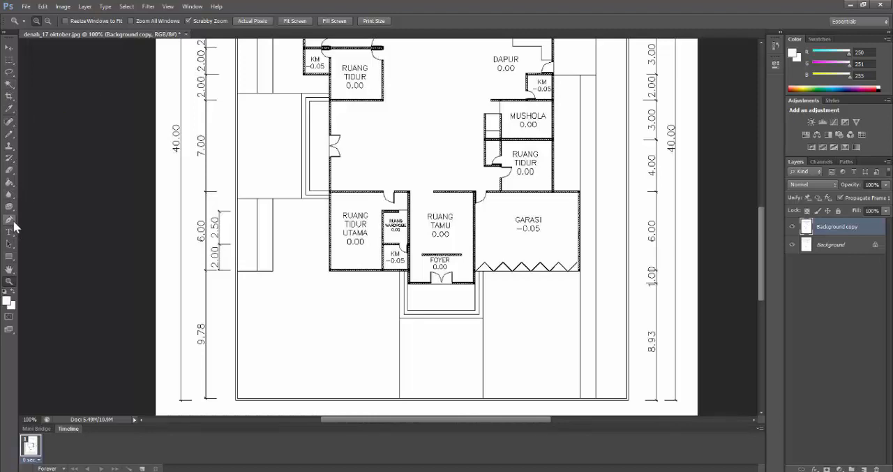
Select the front yard area below RUANG TIDUR UTAMA on the floor plan with the Magic Wand tool
left_click(12, 222)
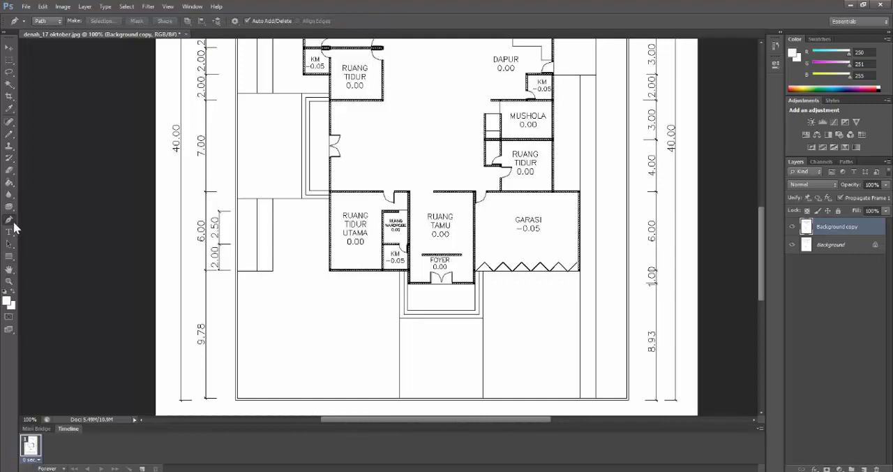
right_click(14, 223)
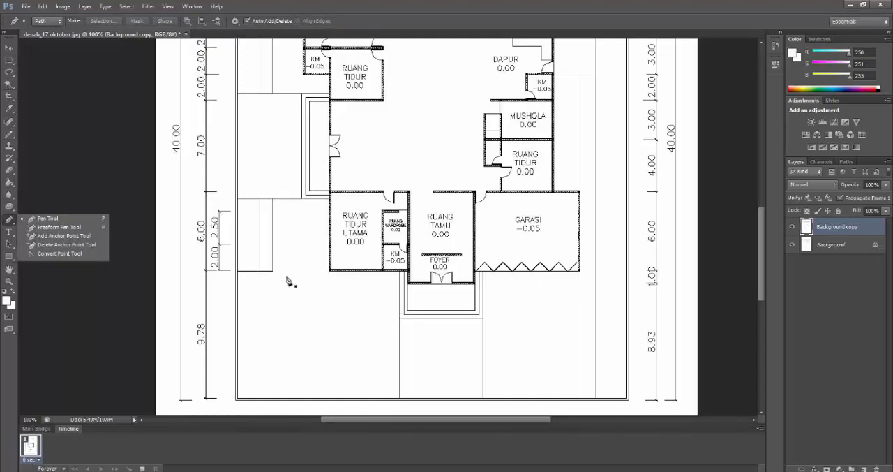
left_click(9, 85)
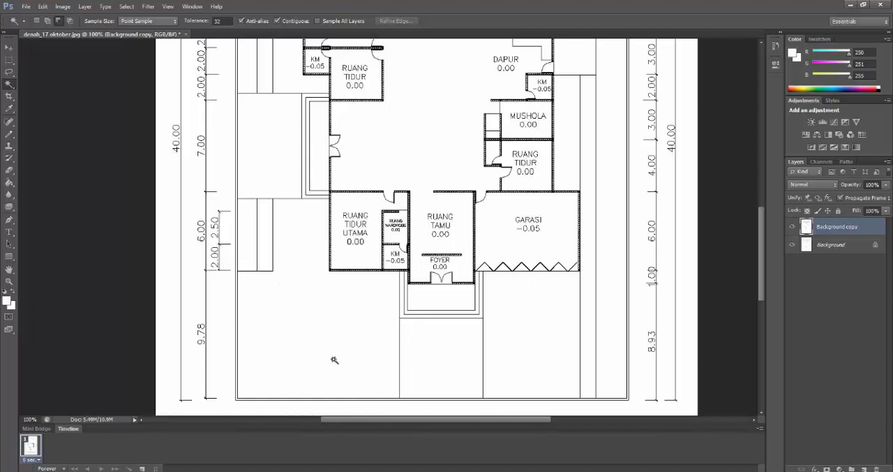
left_click(325, 314)
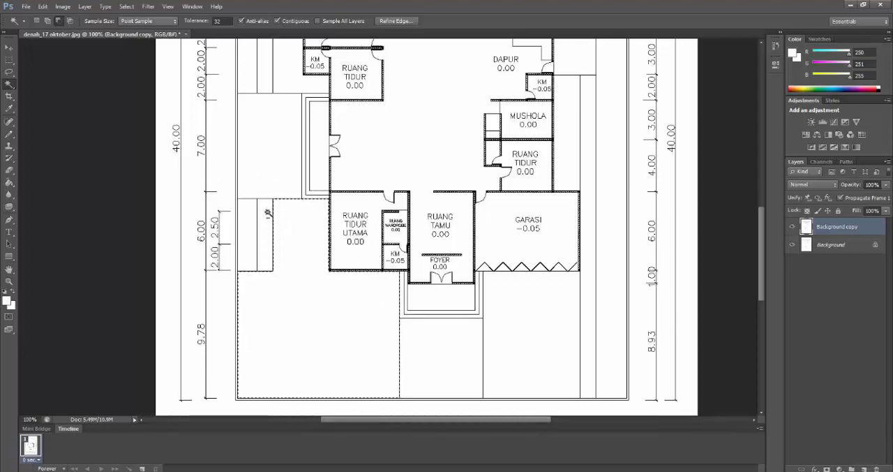
left_click(48, 21)
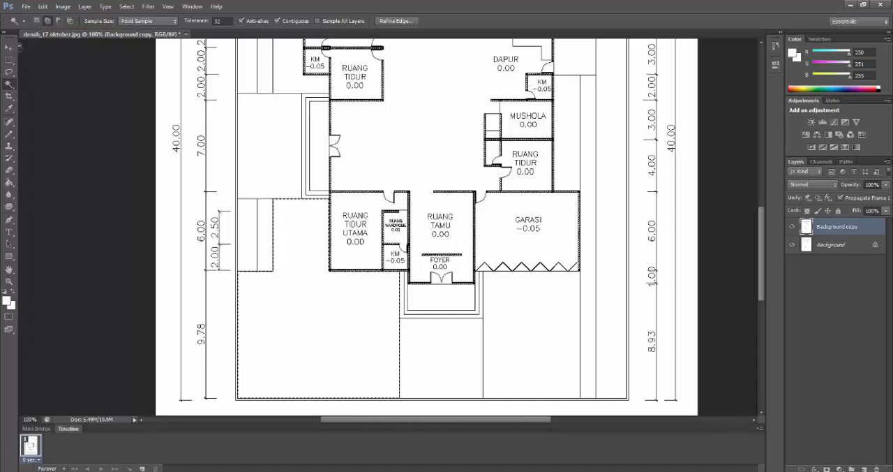
left_click(10, 60)
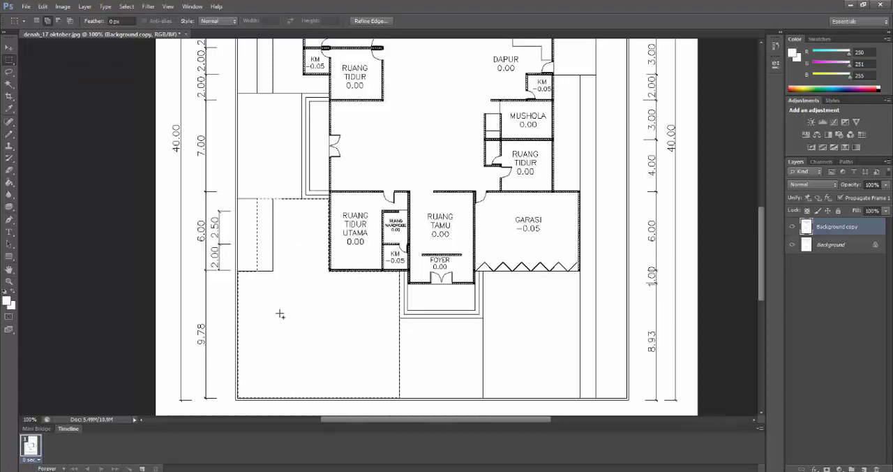
left_click(59, 23)
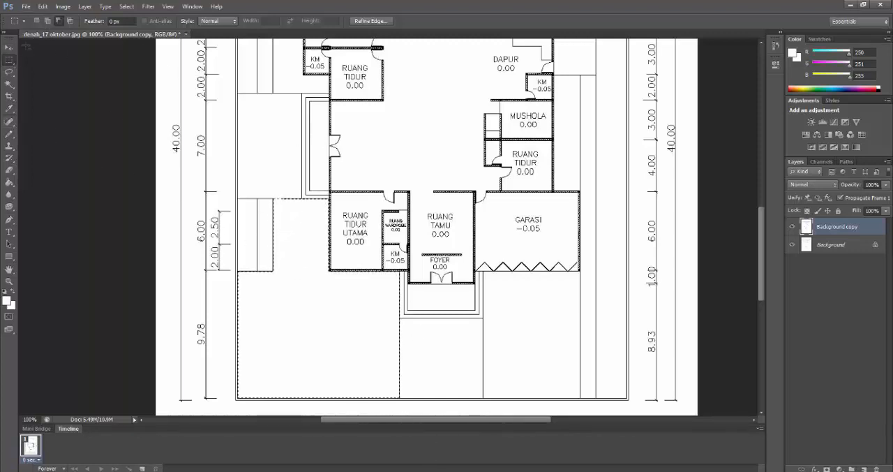
right_click(341, 48)
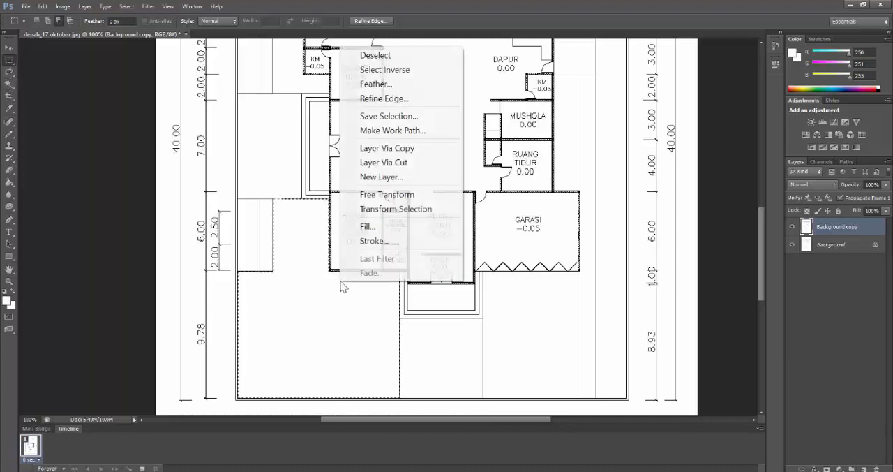
left_click(375, 55)
Select the front yard area below RUANG TIDUR UTAMA with the Magic Wand and copy it to a new layer
left_click(10, 84)
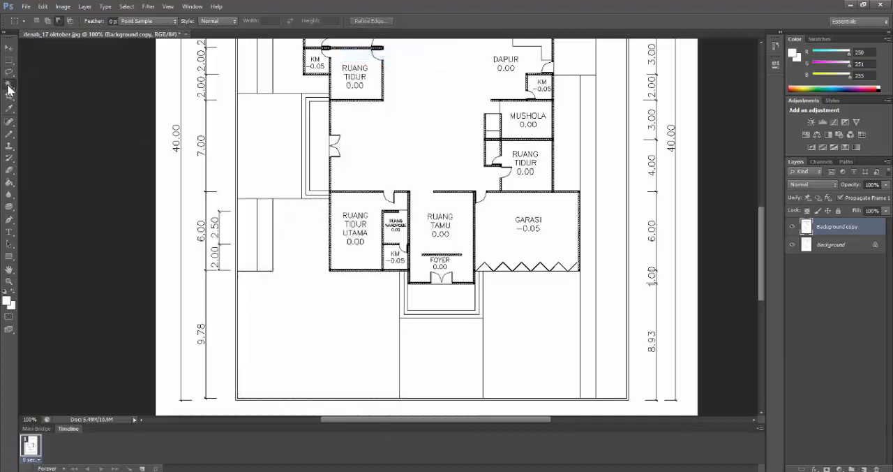
left_click(286, 369)
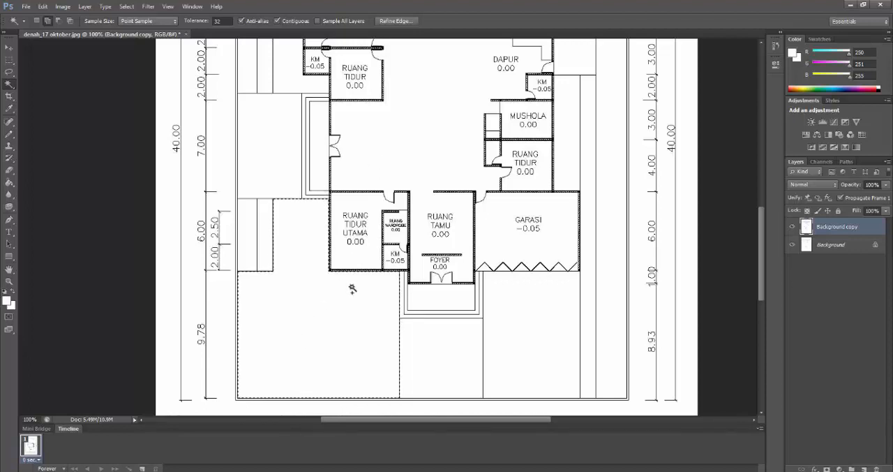
left_click(8, 62)
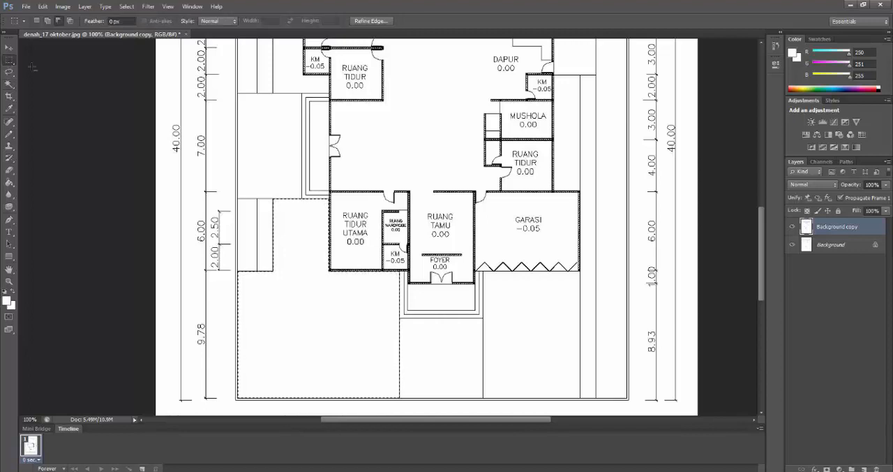
right_click(306, 303)
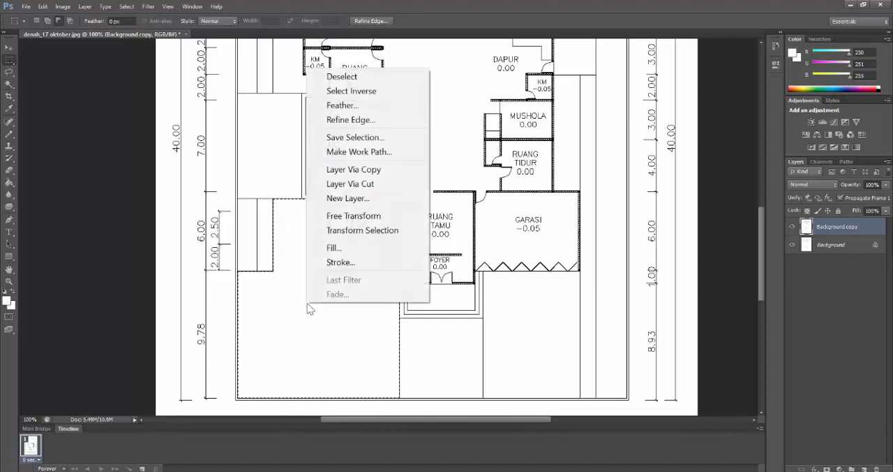
left_click(395, 169)
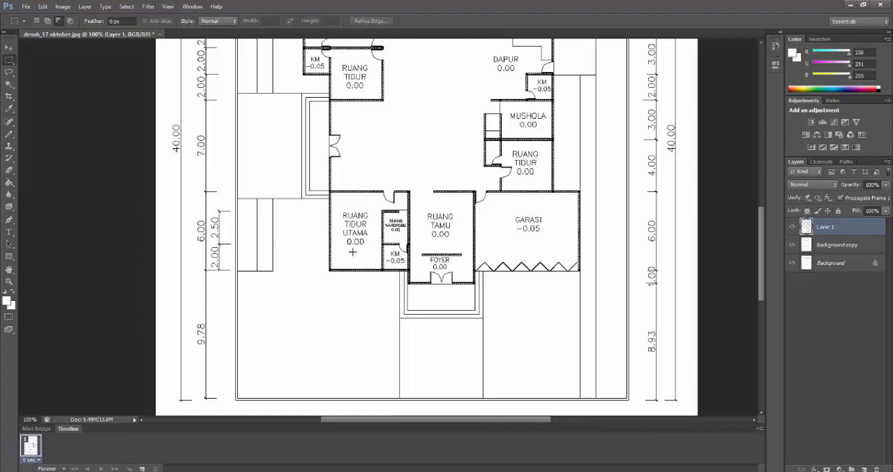
Hide both background layers to inspect the copied yard shape alone, and show them again
left_click(793, 246)
left_click(791, 265)
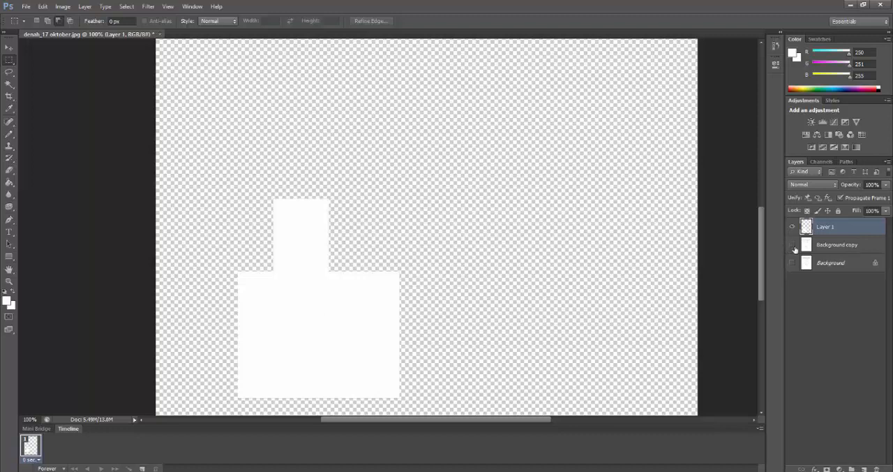
left_click(792, 246)
left_click(792, 264)
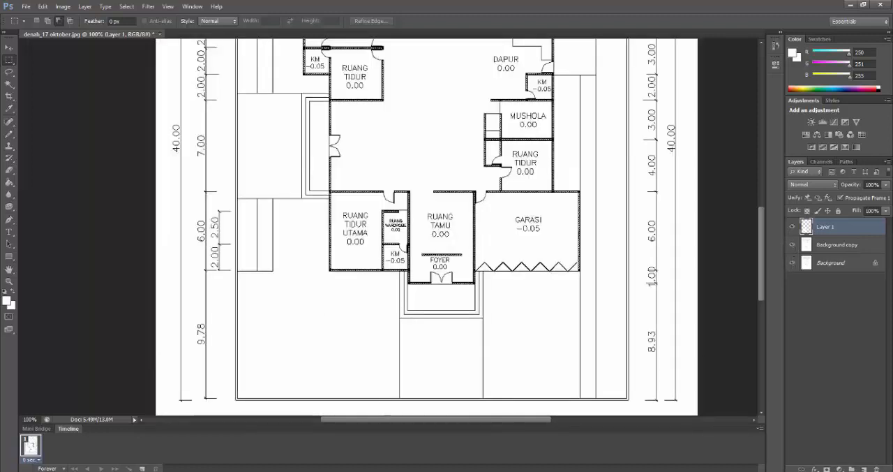
Rename the copied yard layer as "taman depan"
double_click(830, 228)
type("taman depan")
key("Return")
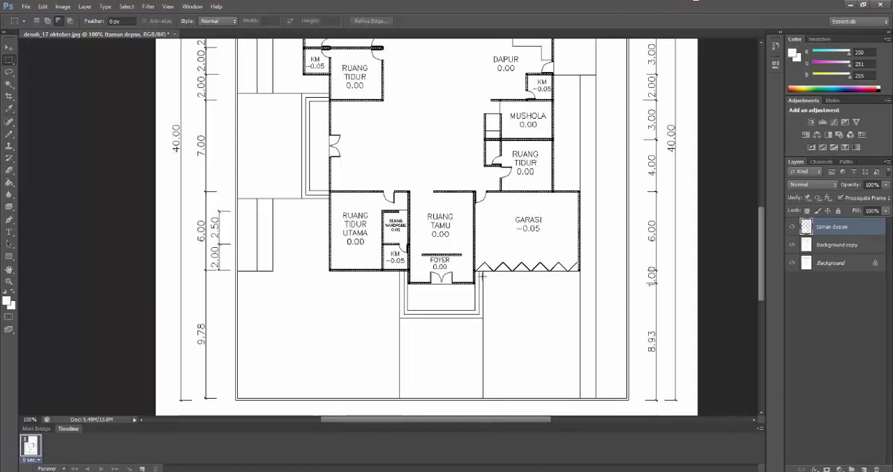
Open the blending options of the taman depan layer and enable its Pattern Overlay effect
right_click(861, 228)
left_click(878, 228)
right_click(877, 228)
left_click(878, 229)
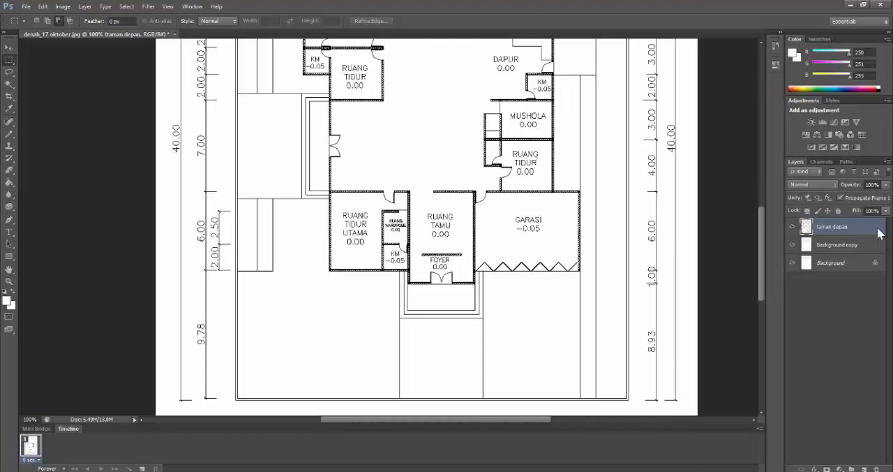
right_click(832, 229)
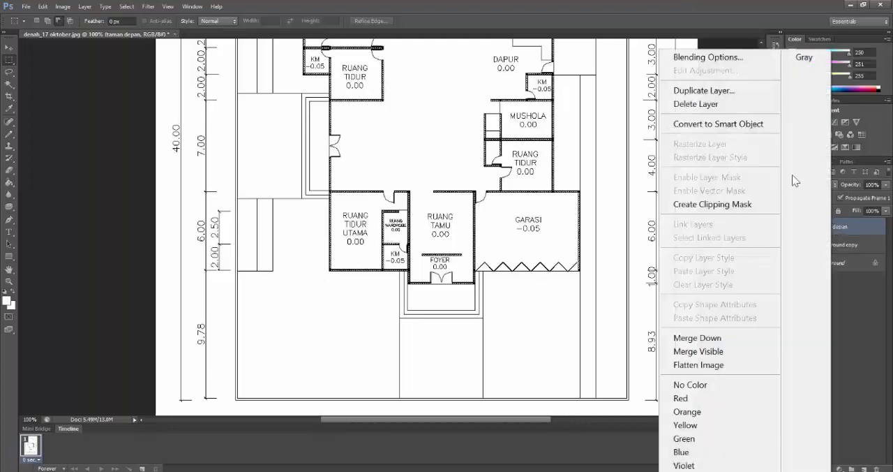
left_click(715, 59)
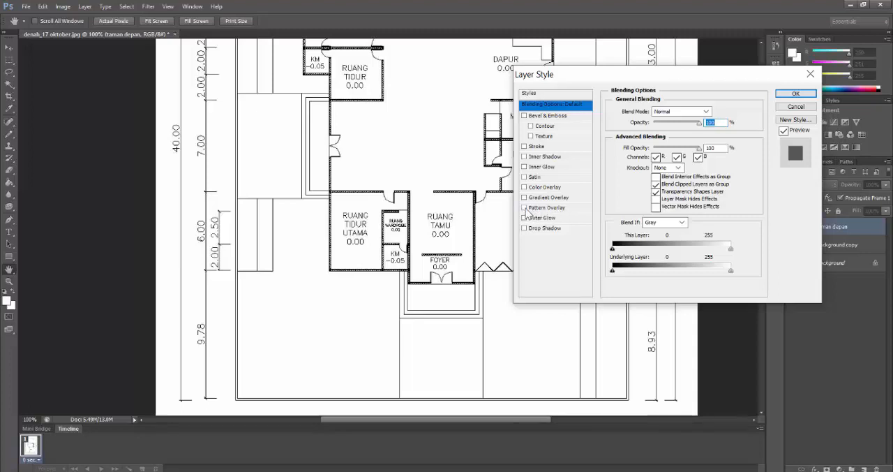
left_click(524, 208)
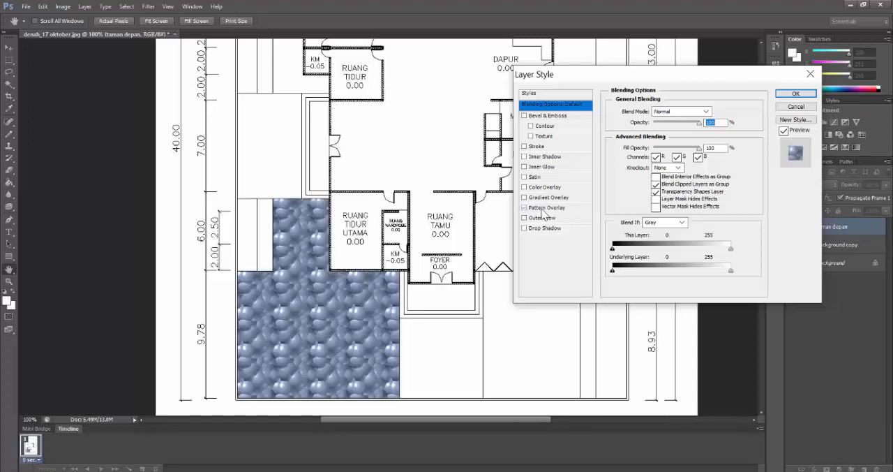
left_click(543, 208)
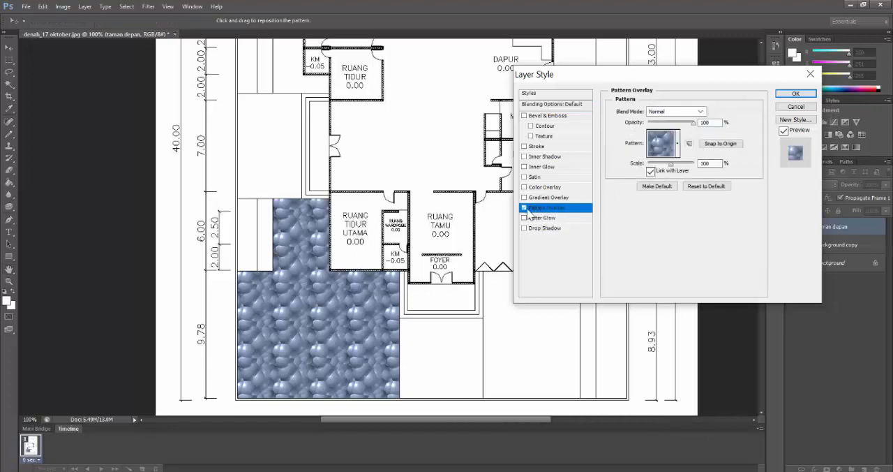
left_click(525, 208)
left_click(525, 208)
Choose the dark green grass texture as the overlay pattern for the taman depan layer
left_click(678, 152)
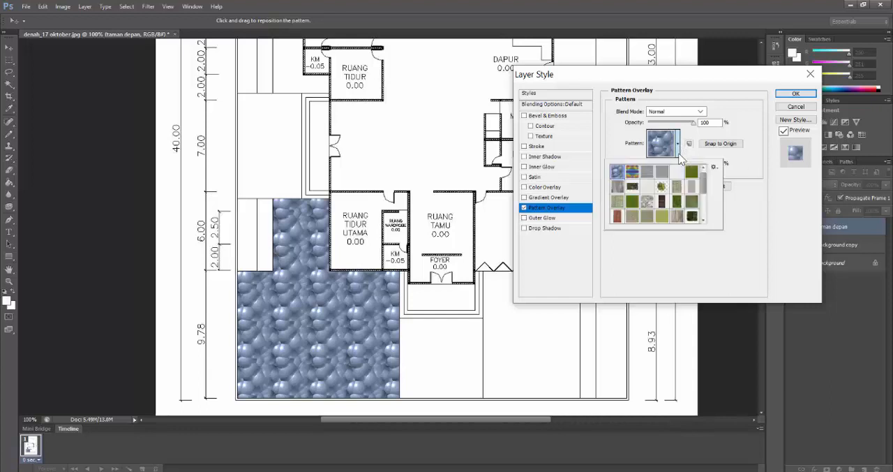
scroll(670, 196, "down", 3)
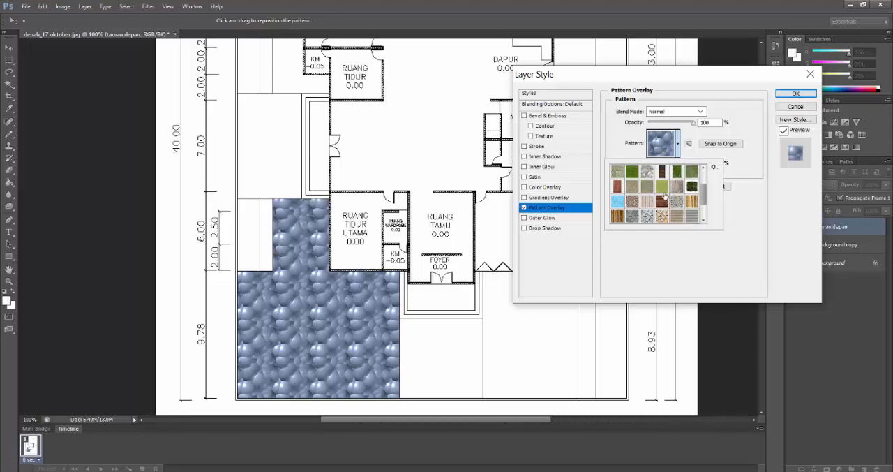
scroll(662, 203, "up", 1)
scroll(670, 194, "up", 1)
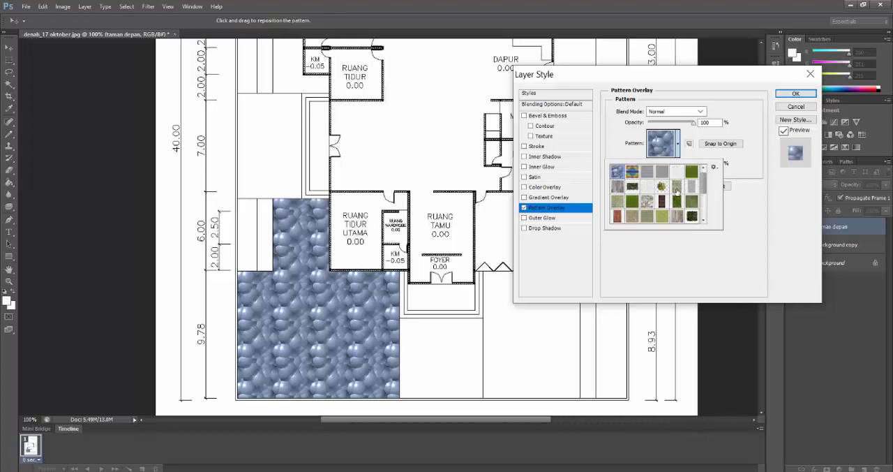
left_click(691, 172)
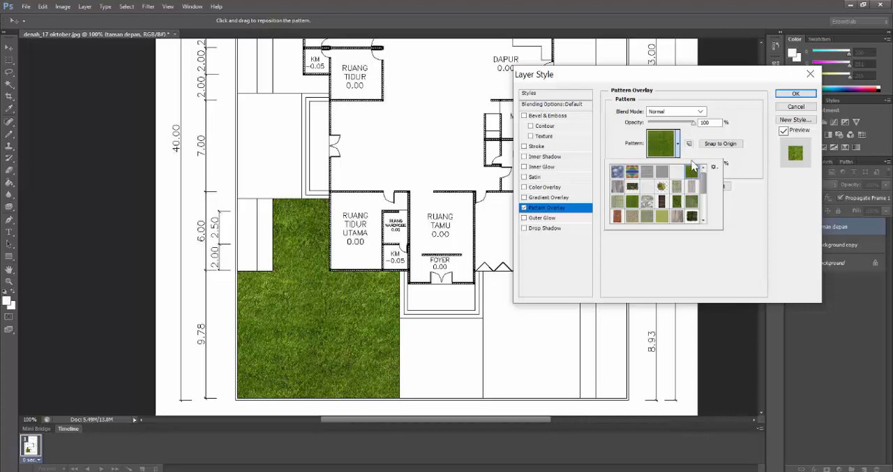
left_click(695, 158)
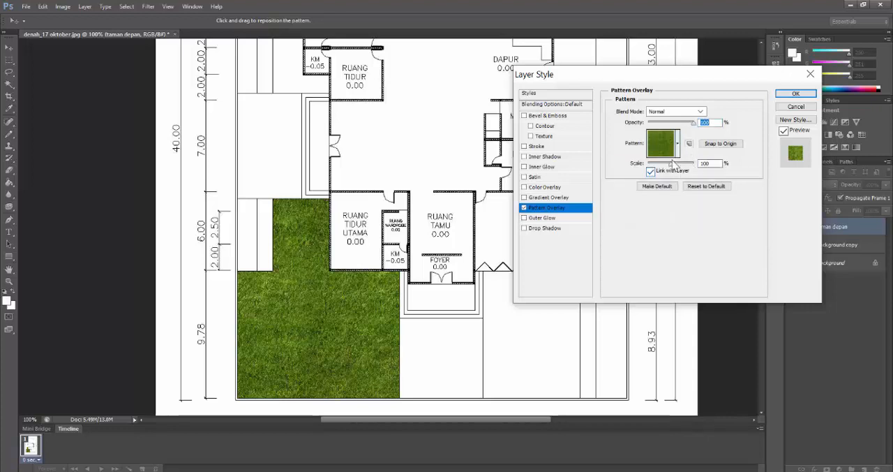
Set the grass pattern's scale to 81% with 100% opacity and apply the layer style
mouse_move(672, 170)
left_mouse_down()
mouse_move(650, 169)
mouse_move(672, 170)
mouse_move(667, 164)
left_mouse_up()
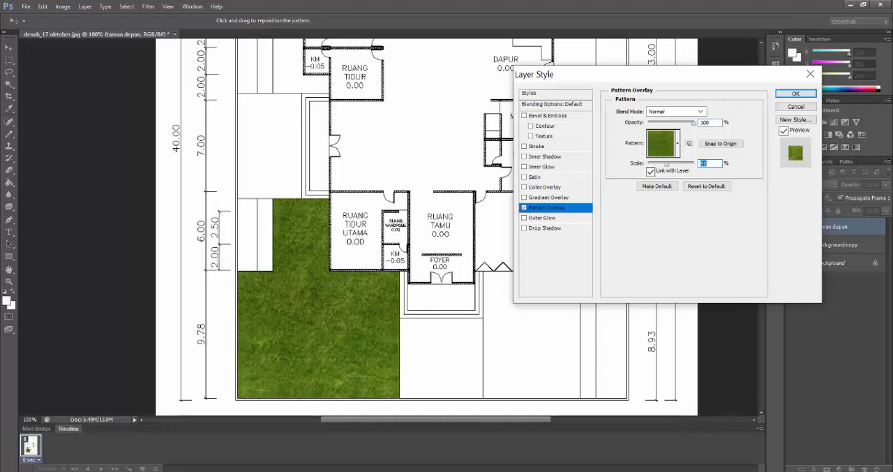
mouse_move(656, 471)
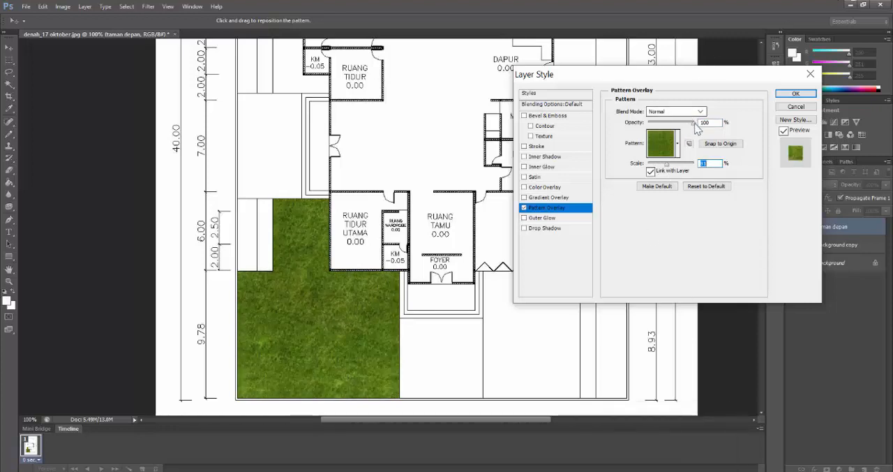
mouse_move(692, 124)
left_mouse_down()
mouse_move(667, 124)
mouse_move(695, 120)
left_mouse_up()
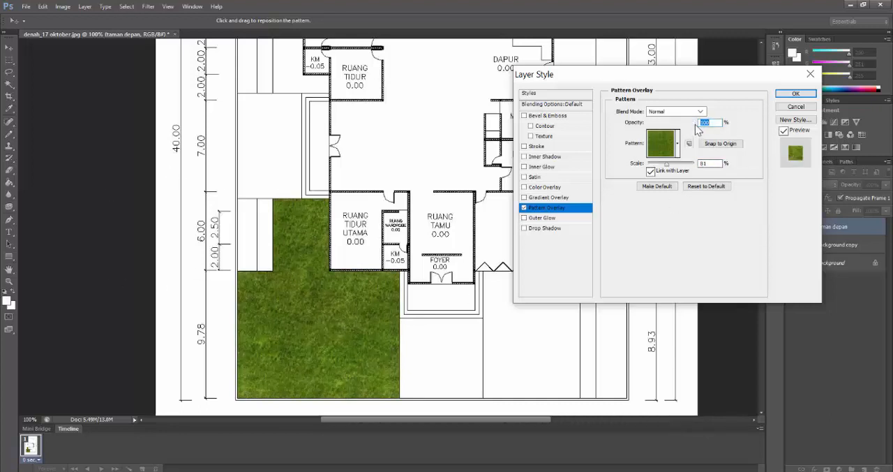
left_click(803, 94)
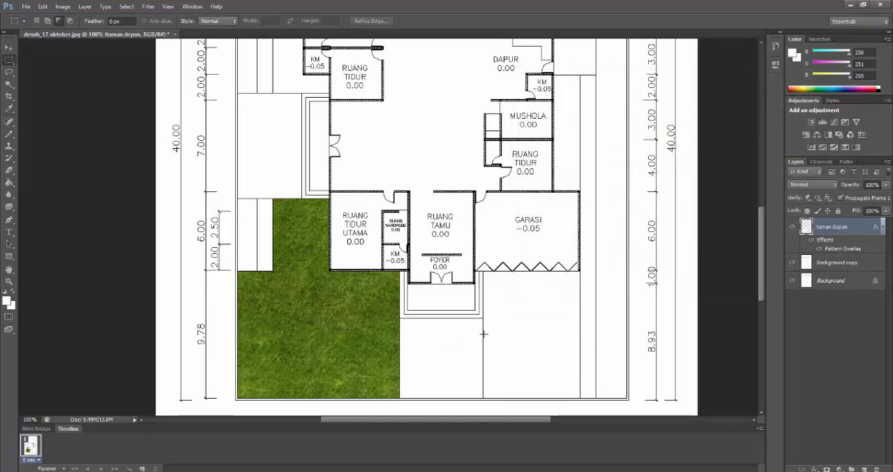
Activate the Magic Wand tool and make the Background copy layer current
left_click(8, 85)
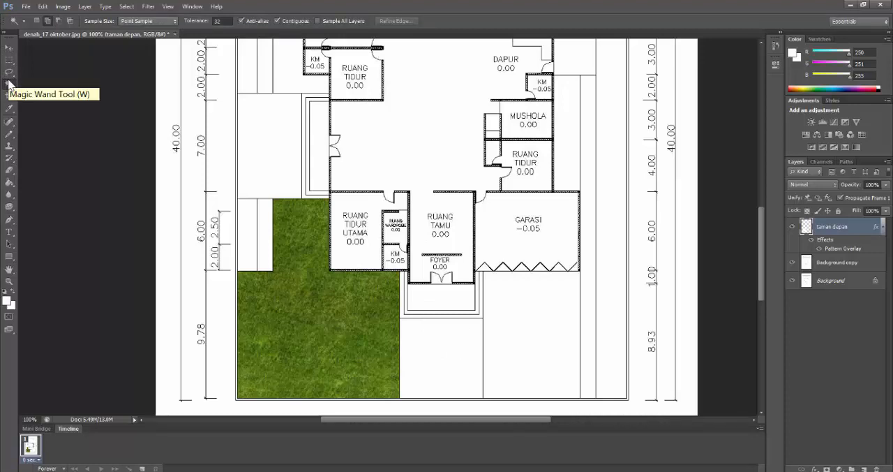
left_click(841, 264)
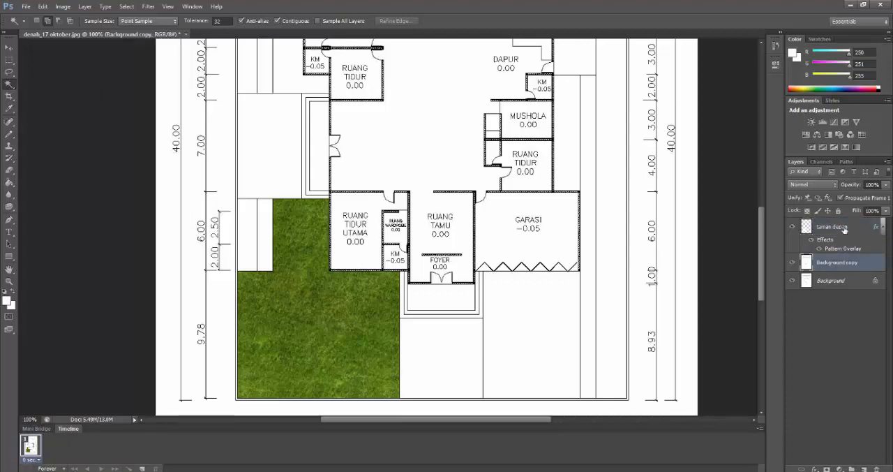
left_click(441, 368)
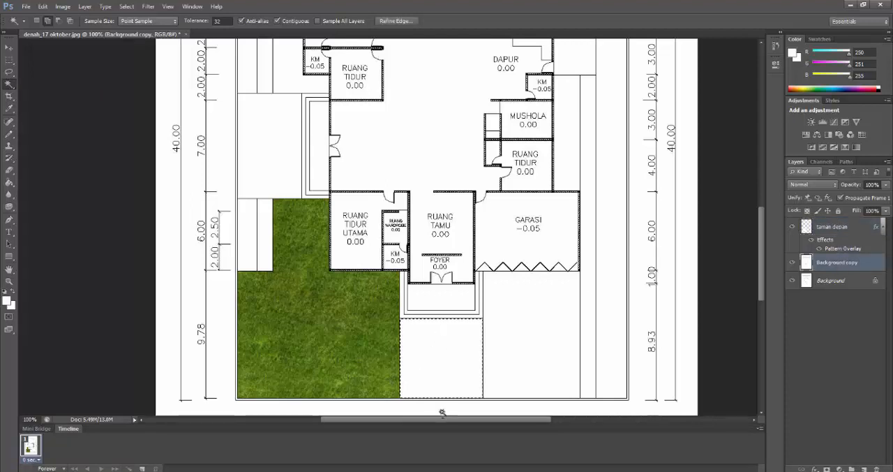
left_click(9, 61)
right_click(421, 335)
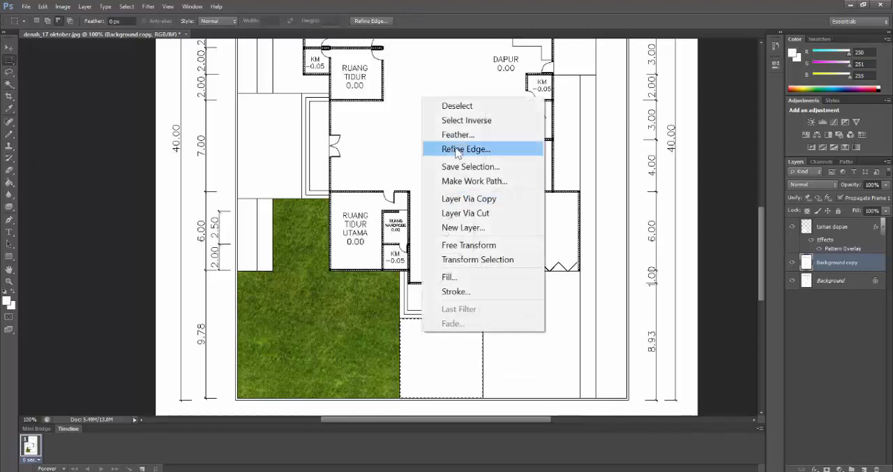
left_click(470, 107)
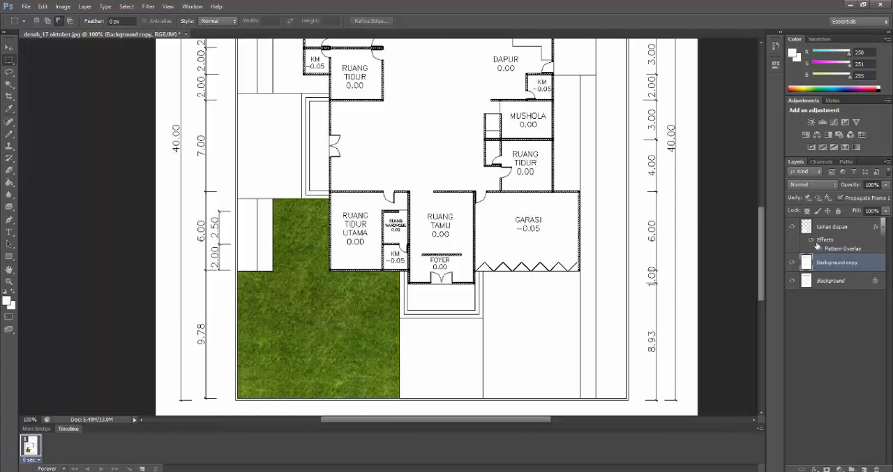
Select the blank rectangular area in front of the foyer terrace with the Magic Wand and copy it to a new layer
left_click(9, 84)
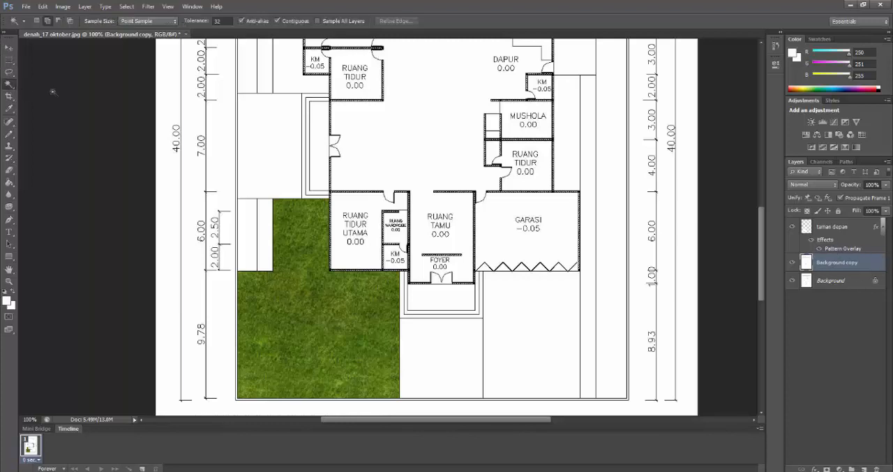
left_click(428, 333)
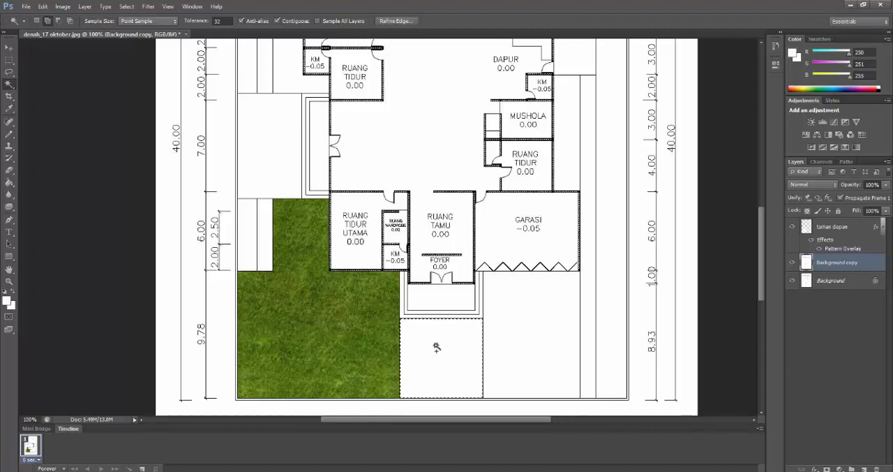
right_click(437, 347)
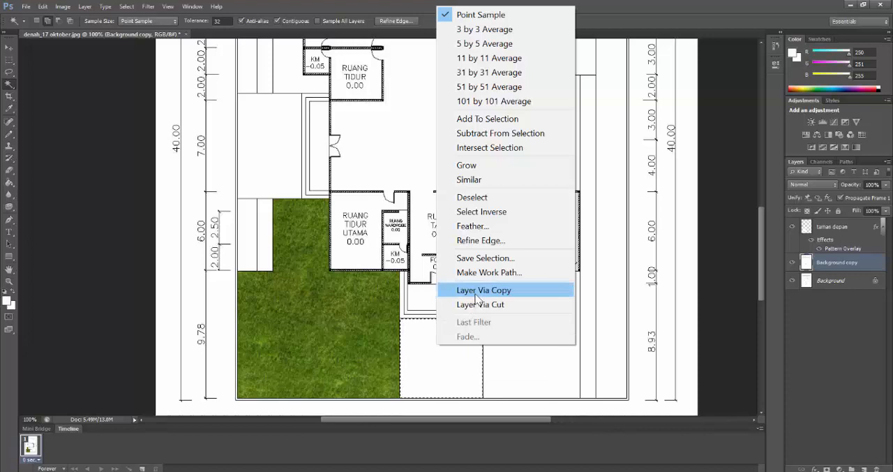
left_click(476, 290)
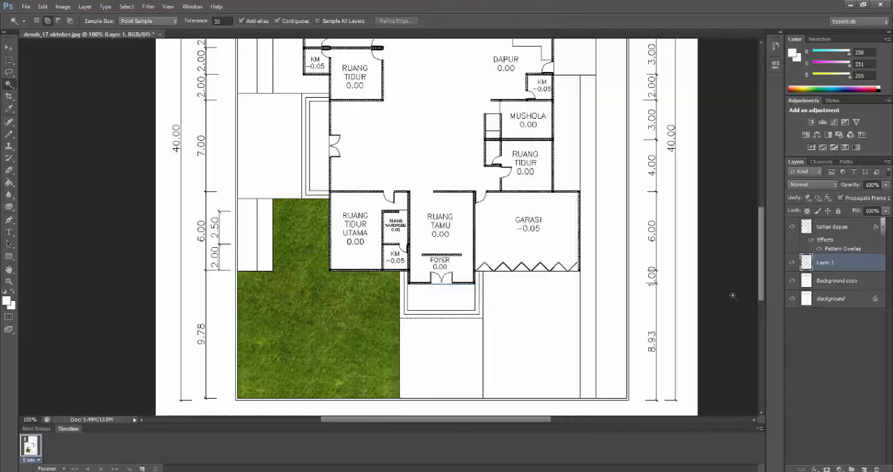
Rename the newly copied layer as depan teras
double_click(826, 263)
type("depan teras")
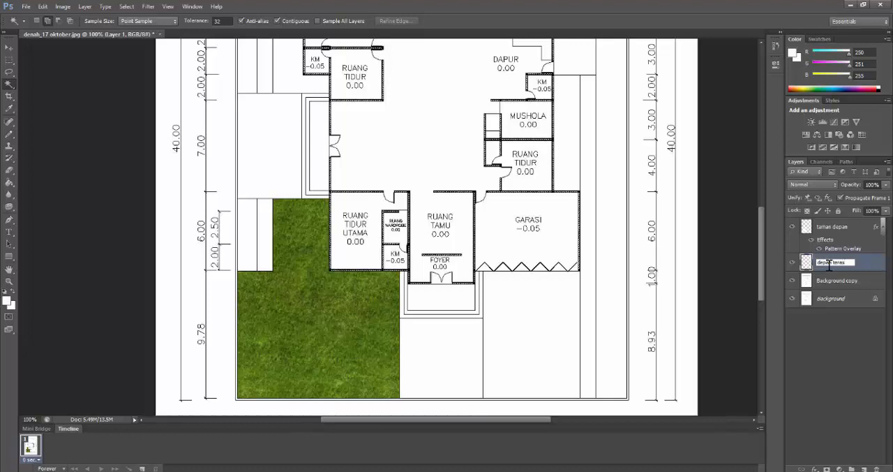
key("Return")
Open the blending options of the depan teras layer and enable its Pattern Overlay effect
right_click(828, 268)
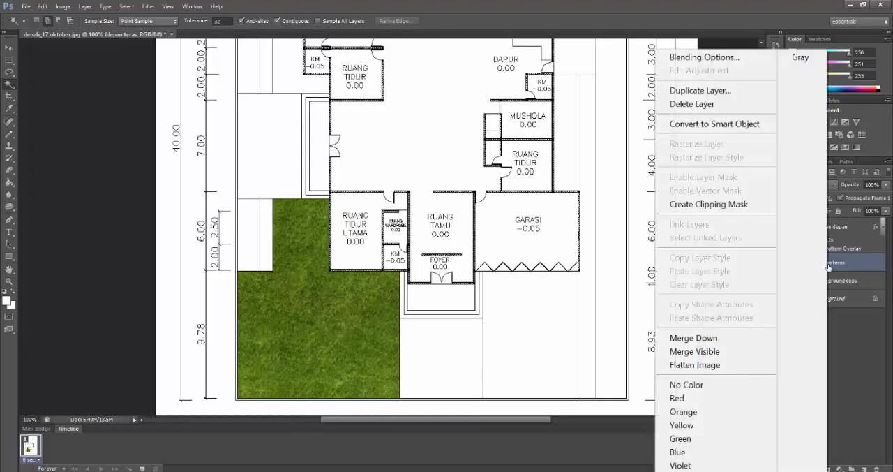
left_click(734, 60)
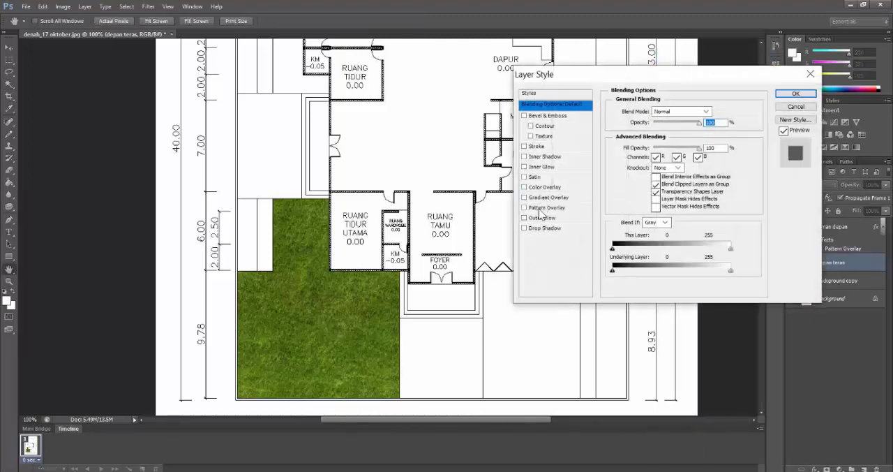
left_click(540, 212)
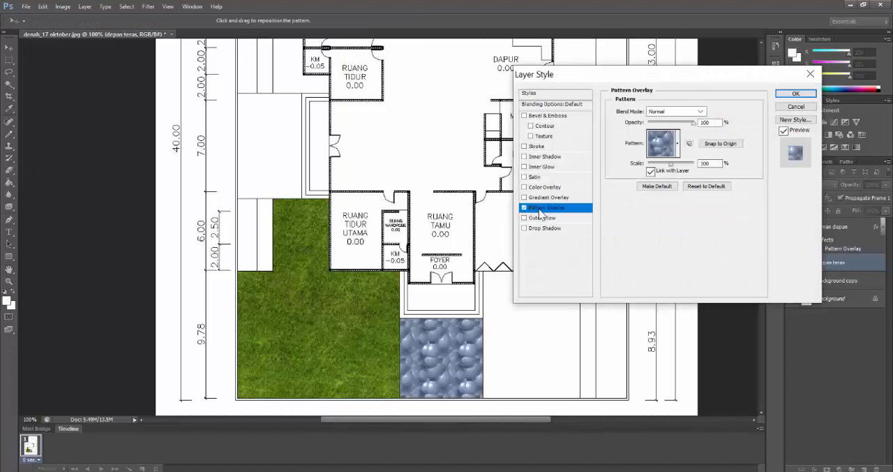
Try the reddish-brown wood texture, then choose the dark brown wood plank texture as the overlay pattern for the depan teras layer
left_click(678, 148)
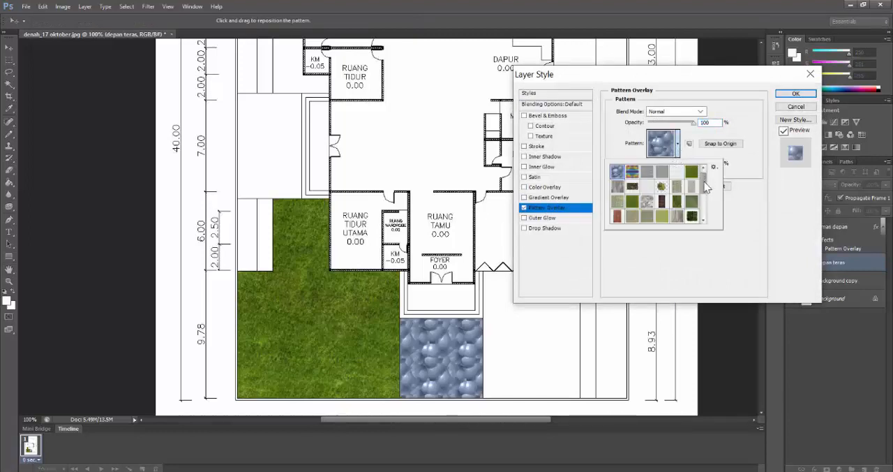
scroll(703, 184, "down", 4)
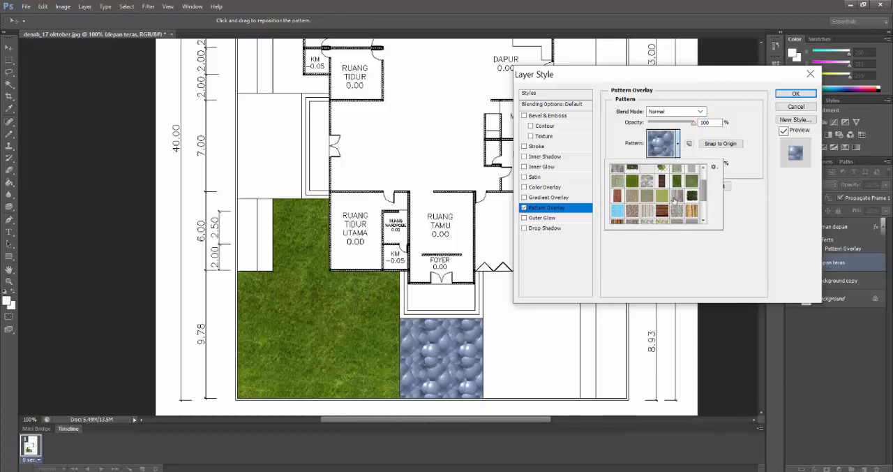
left_click(661, 210)
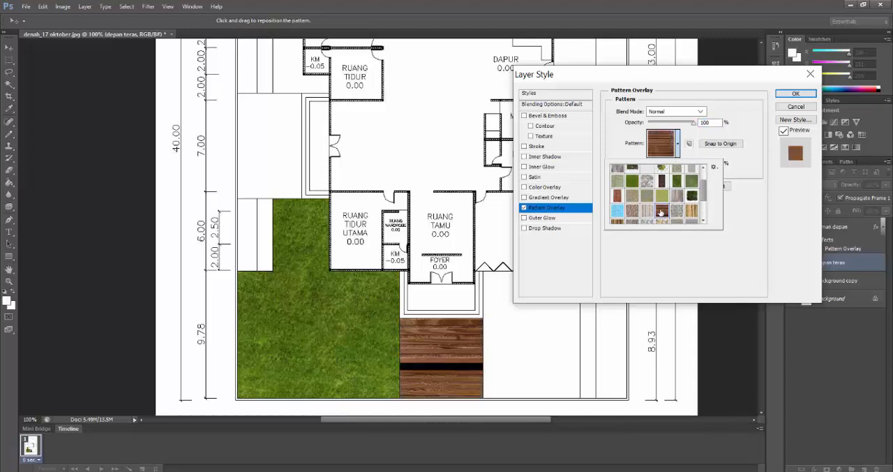
left_click(661, 180)
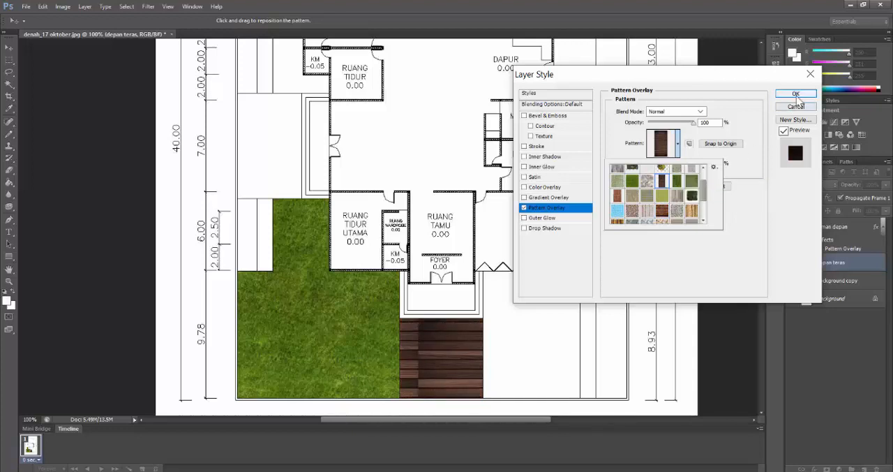
Reduce the dark wood pattern's scale to roughly half and apply the layer style to depan teras
left_click(704, 155)
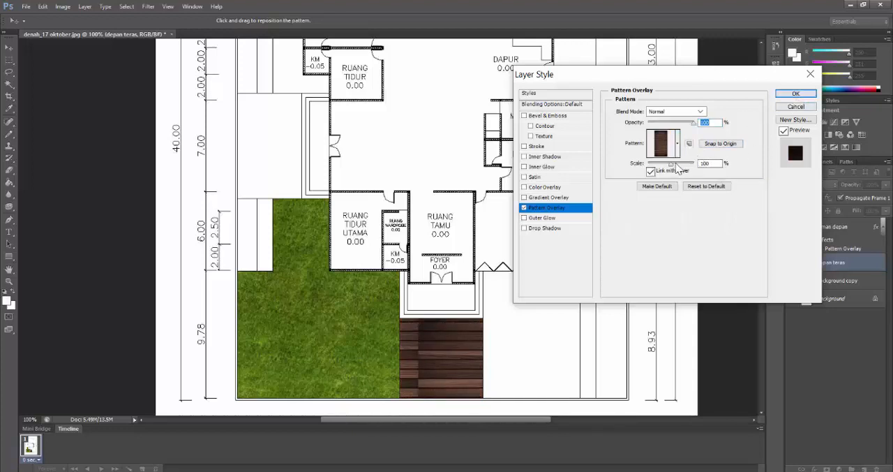
left_click_drag(671, 171, 658, 170)
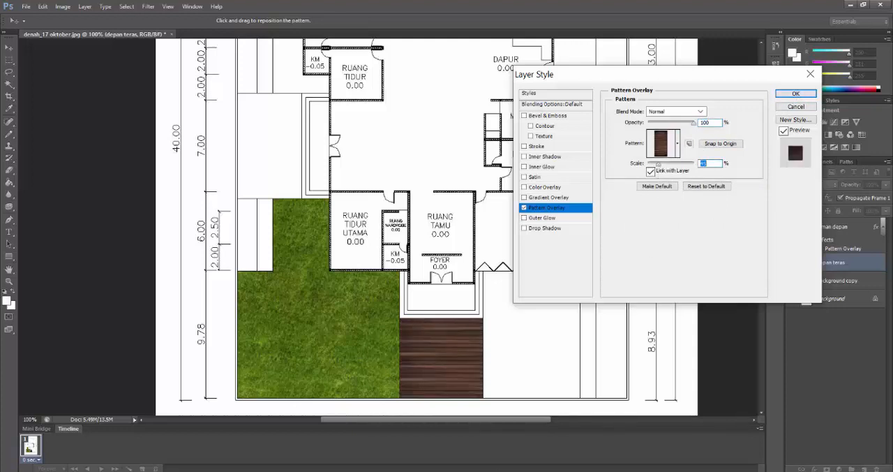
left_click(795, 94)
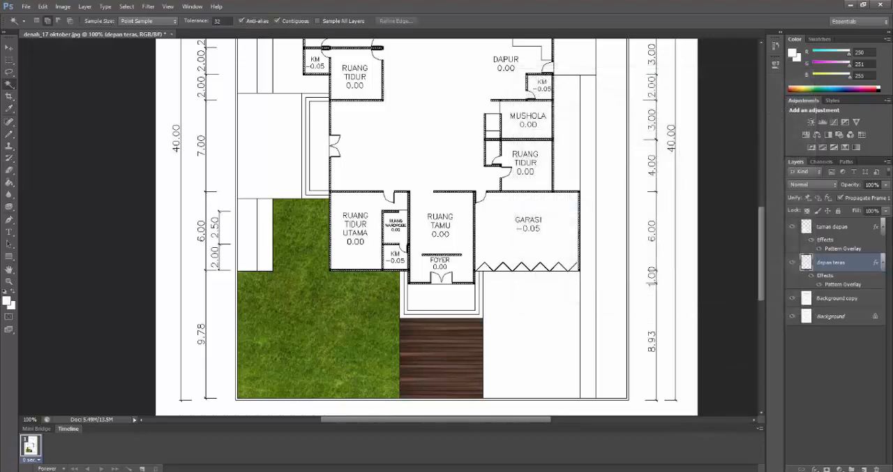